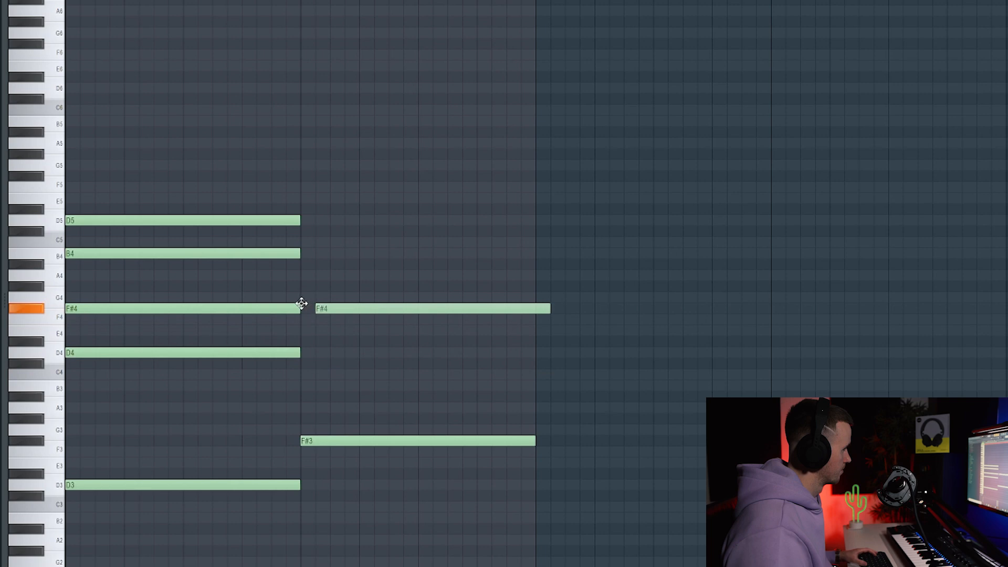
# - Complete the second chord with A4 and C#5 above F#3 and F#4, and strum the chord notes
pyautogui.press('space')
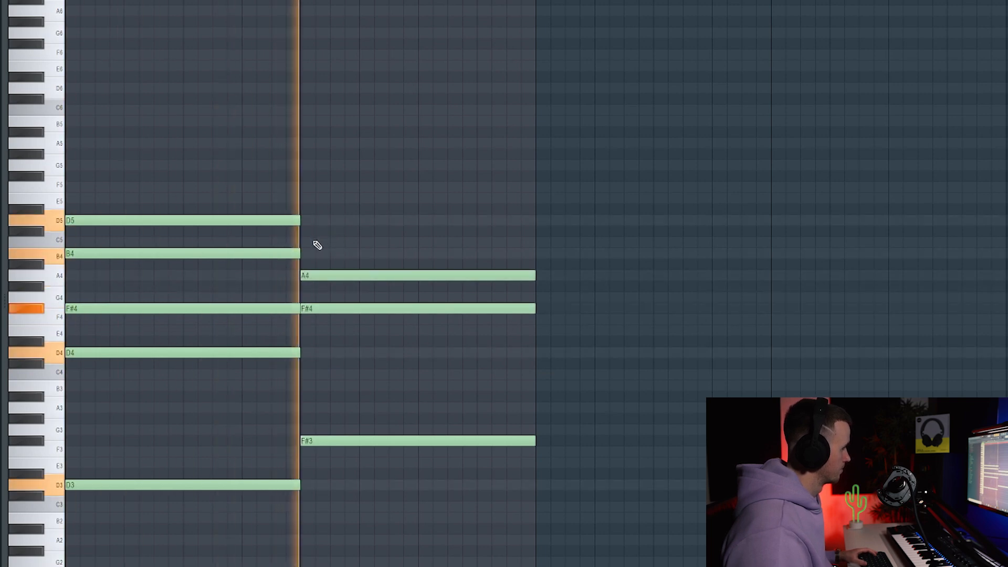
pyautogui.click(306, 243)
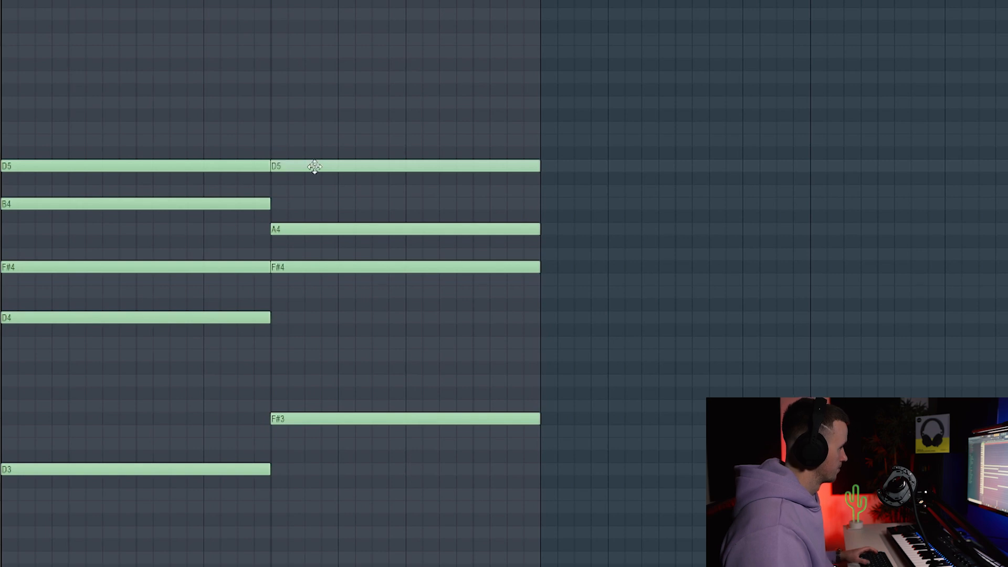
pyautogui.press('space')
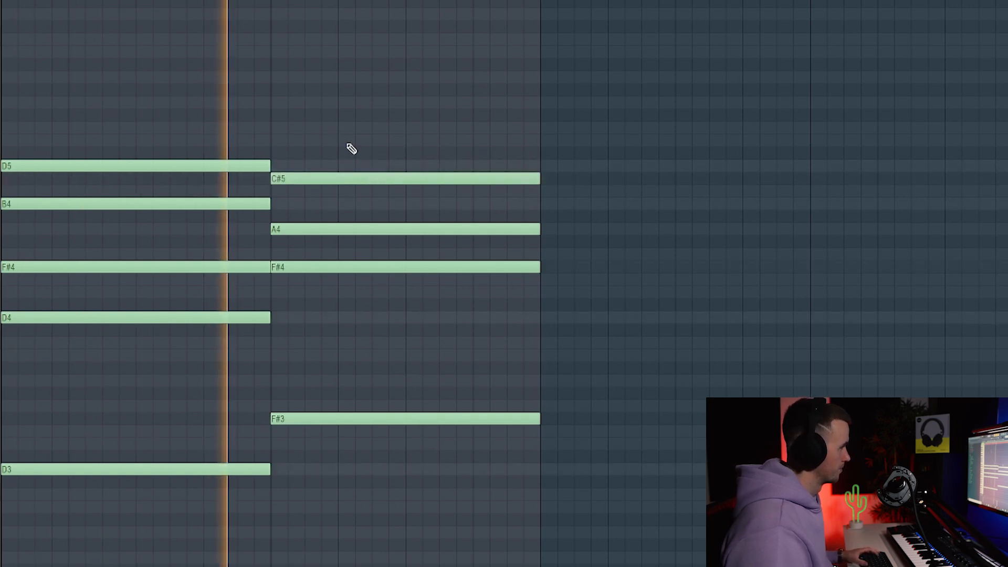
pyautogui.hotkey('alt', 's')
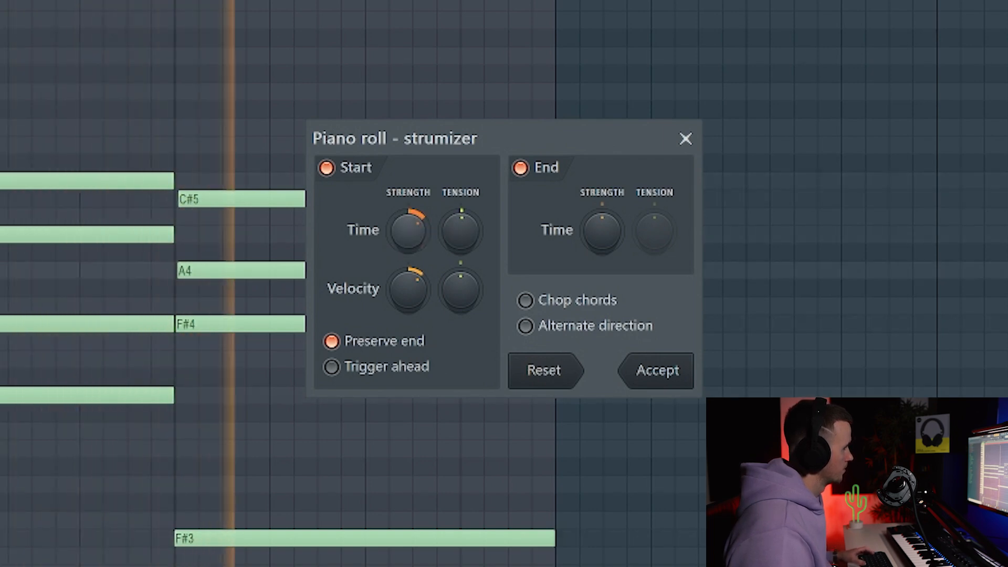
pyautogui.click(690, 385)
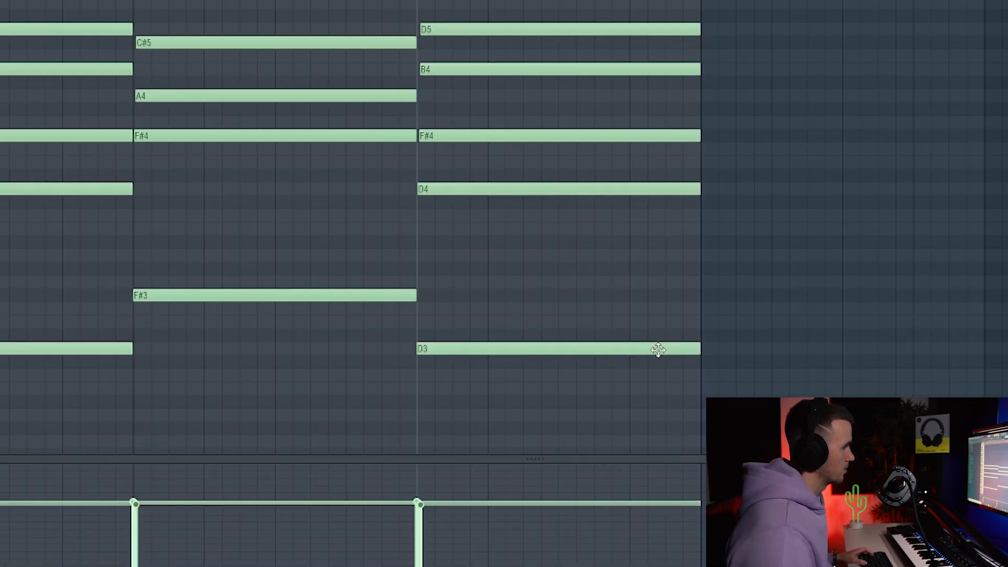
# - Build the fourth chord from C#3, C#4, F#4 and A4 after the repeated D3 chord
pyautogui.press('space')
pyautogui.click(709, 202)
pyautogui.click(721, 136)
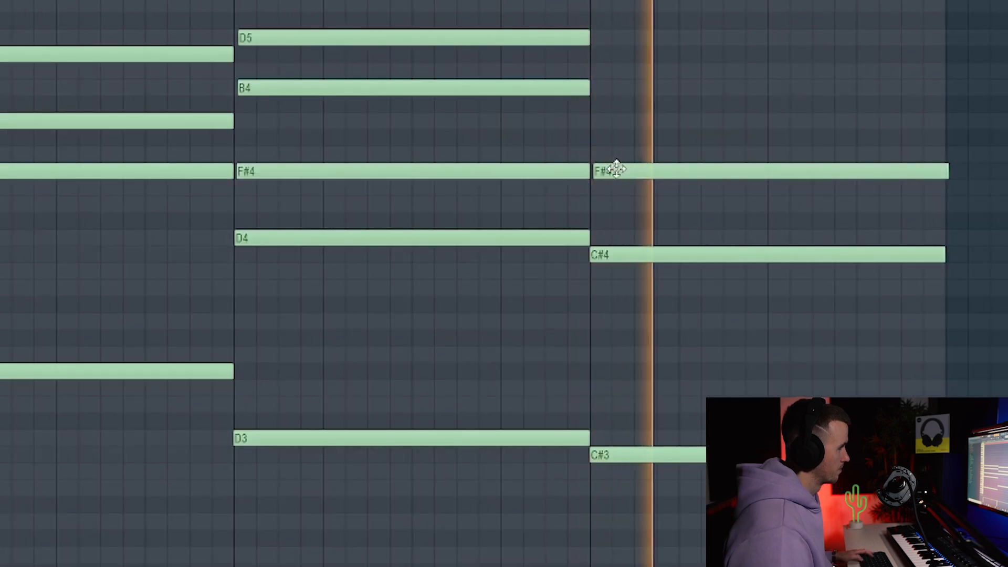
pyautogui.press('space')
pyautogui.moveTo(604, 154); pyautogui.dragTo(623, 125)
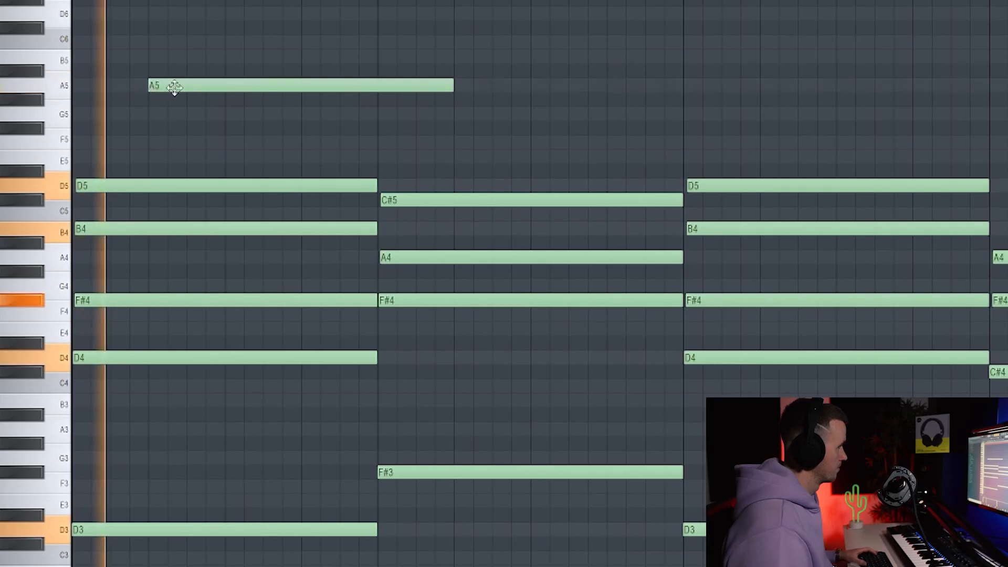
# - Continue the melody after A5 with staggered B5, G5 and F#5 notes above the first two chords, checking by playback
pyautogui.press('space')
pyautogui.moveTo(226, 47); pyautogui.dragTo(226, 63)
pyautogui.press('space')
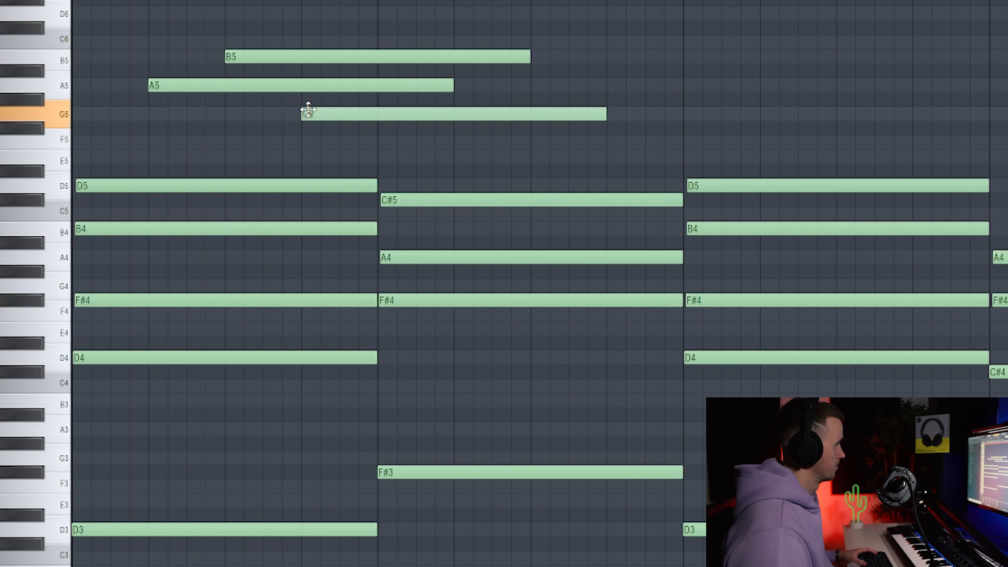
pyautogui.moveTo(378, 151); pyautogui.dragTo(411, 126)
pyautogui.press('space')
pyautogui.press('space')
pyautogui.press('space')
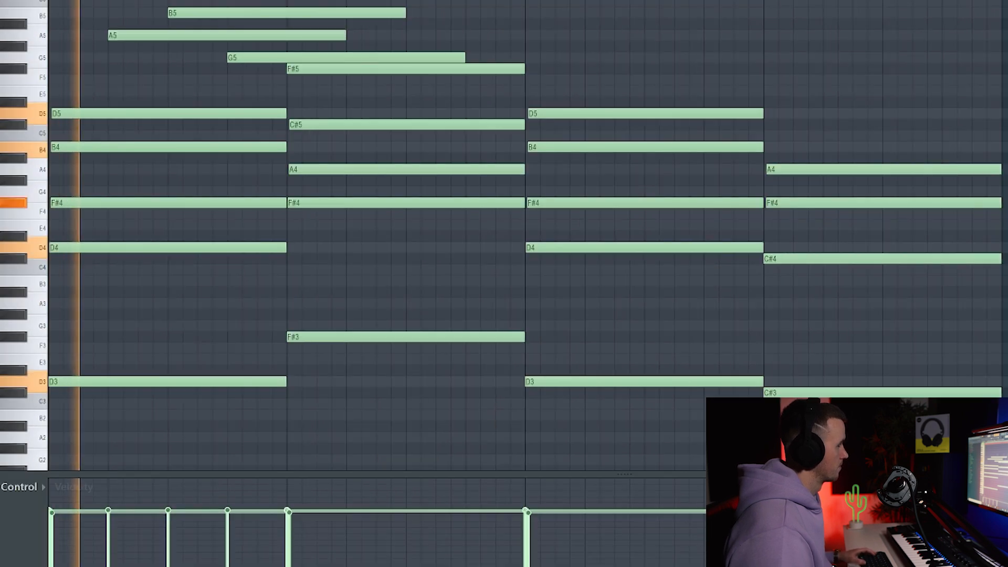
# - Add an E5 melody note in the second bar and copy the A5, B5, G5, F#5 phrase two bars later
pyautogui.click(408, 90)
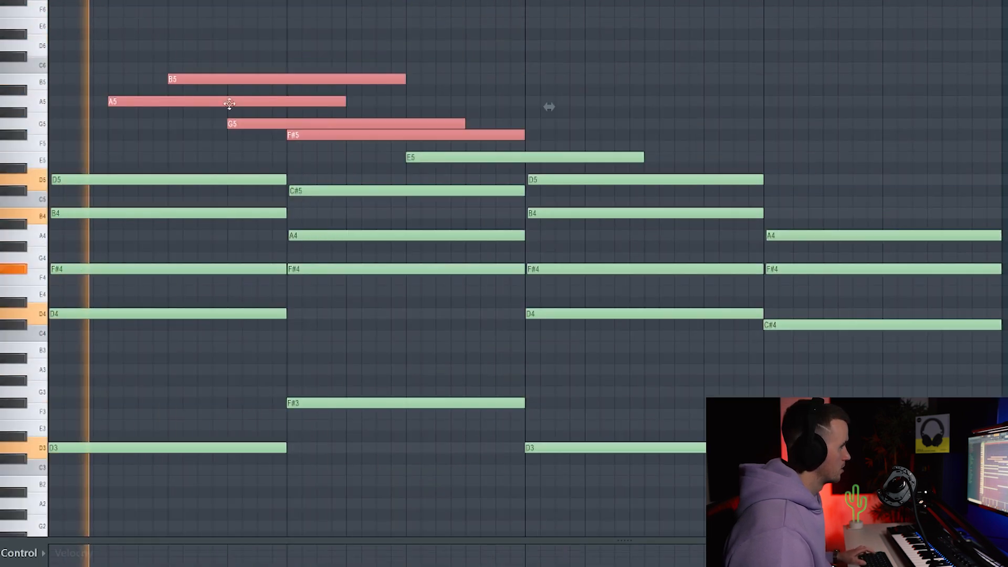
pyautogui.moveTo(227, 102); pyautogui.dragTo(693, 95)
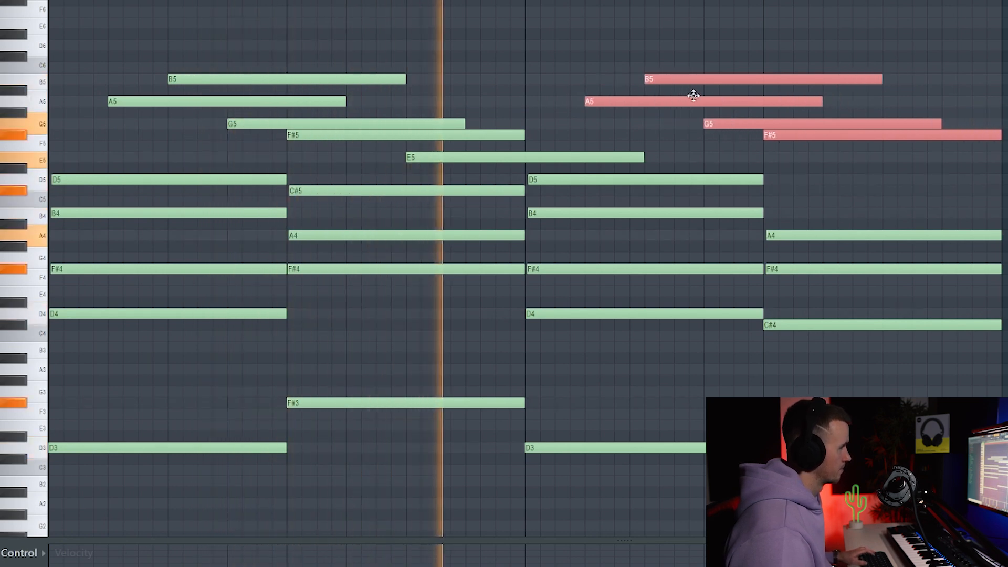
pyautogui.click(833, 45)
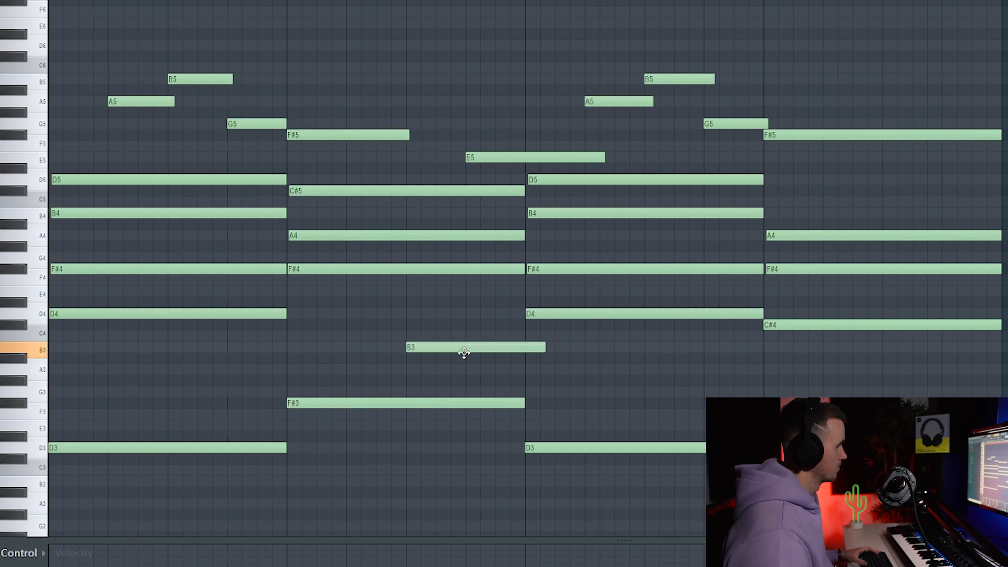
# - Add half-bar inner notes at the bar ends: B3 in bars one and three, C#4 in bar two, A3 in bar four
pyautogui.press('space')
pyautogui.moveTo(513, 351); pyautogui.dragTo(518, 330)
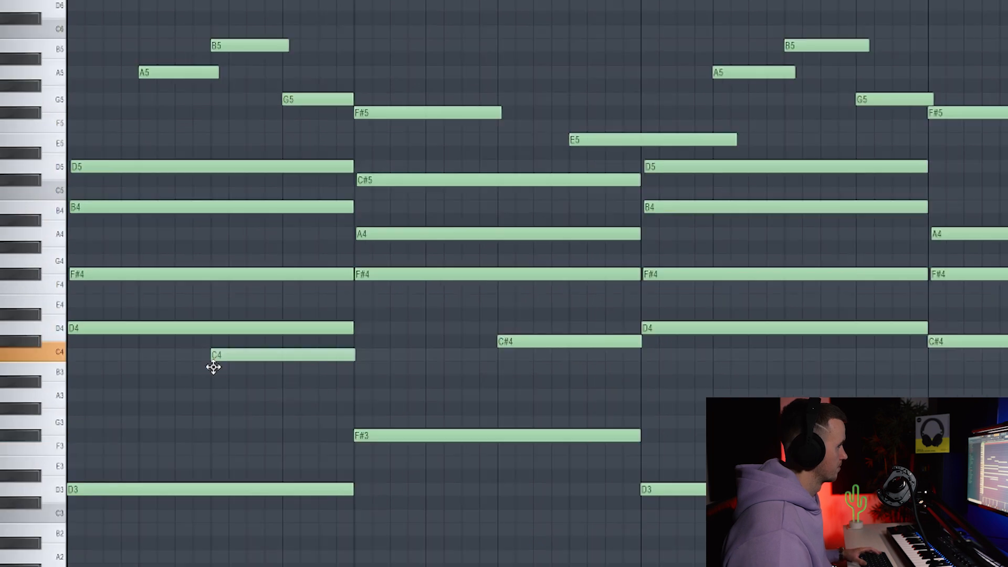
pyautogui.moveTo(167, 344); pyautogui.dragTo(171, 351)
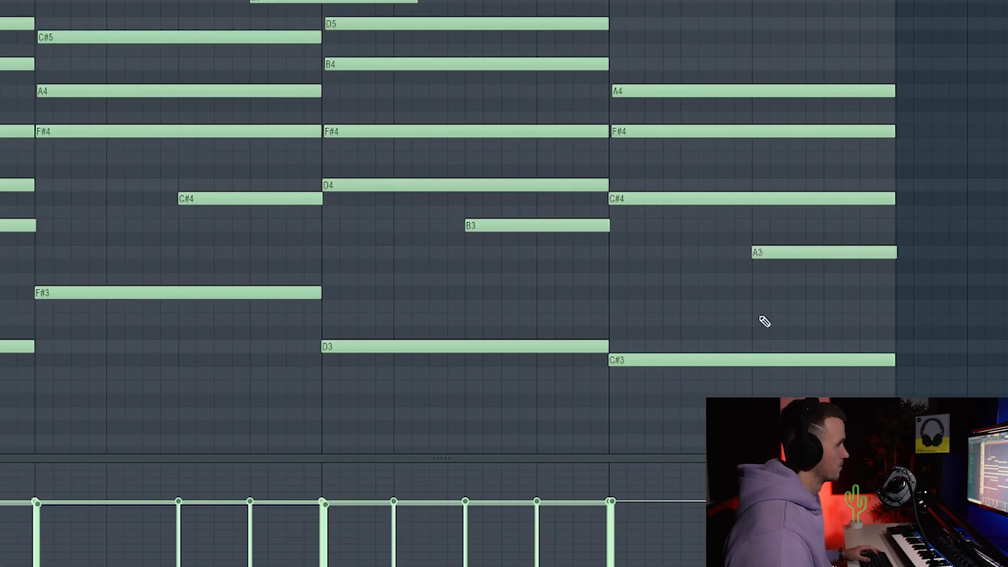
pyautogui.press('space')
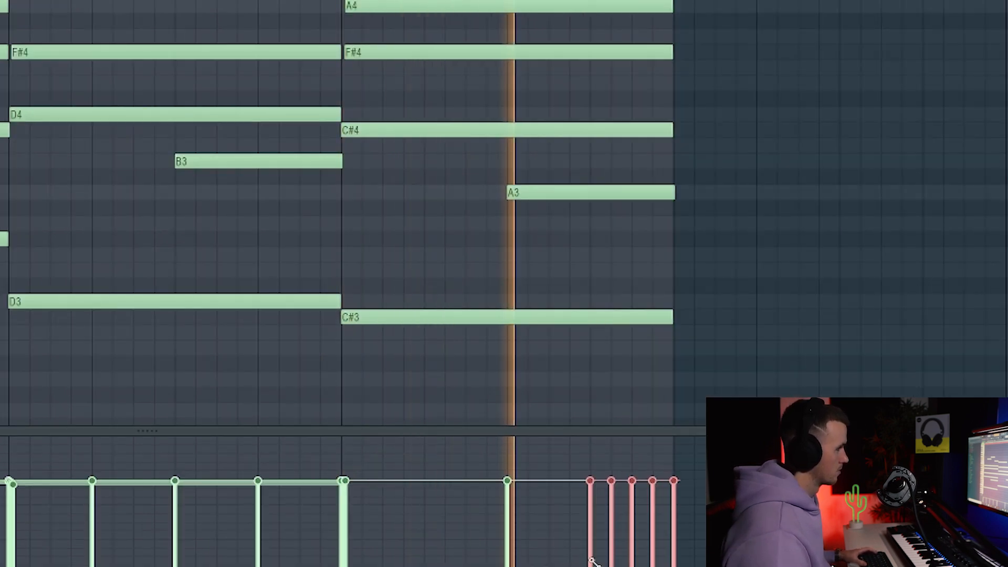
# - Ramp up the velocities of the final repeated notes and randomize the velocities of all notes
pyautogui.moveTo(593, 562)
pyautogui.mouseDown()
pyautogui.moveTo(687, 462)
pyautogui.moveTo(689, 476)
pyautogui.mouseUp()
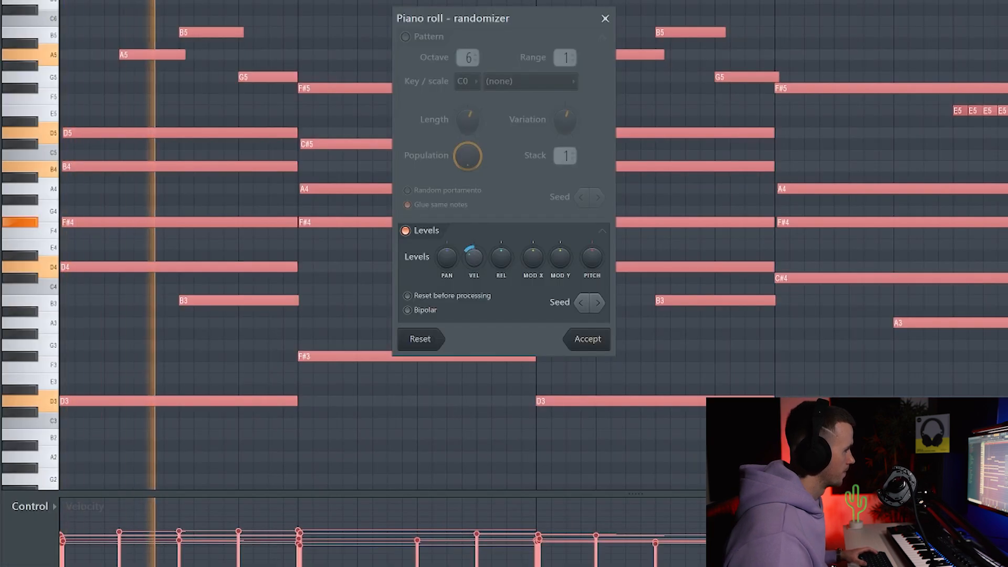
pyautogui.click(583, 337)
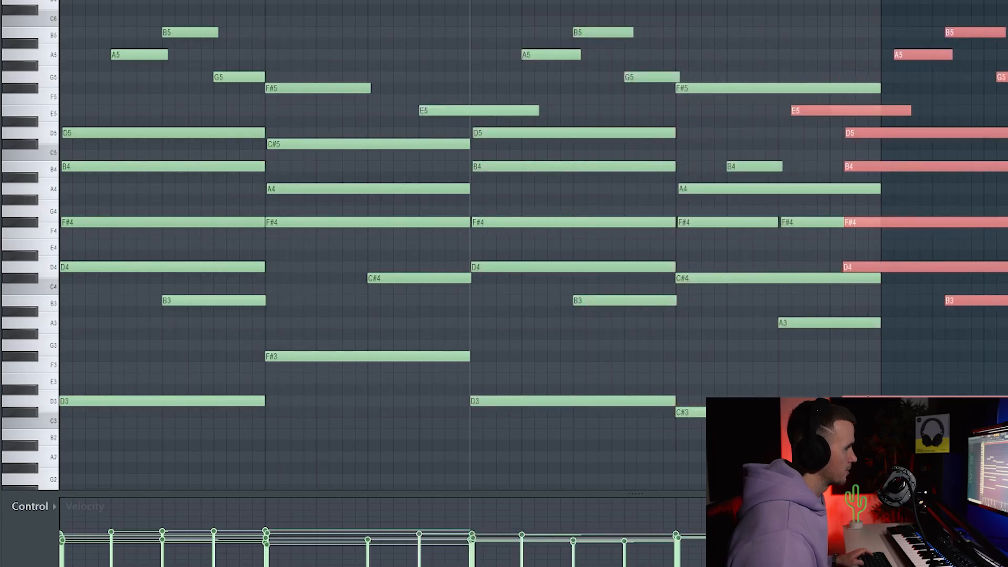
# - Move the final C#3 chord one bar later and copy the F#3 chord into the gap without its C#4 note
pyautogui.scroll(-2, 741, 140)
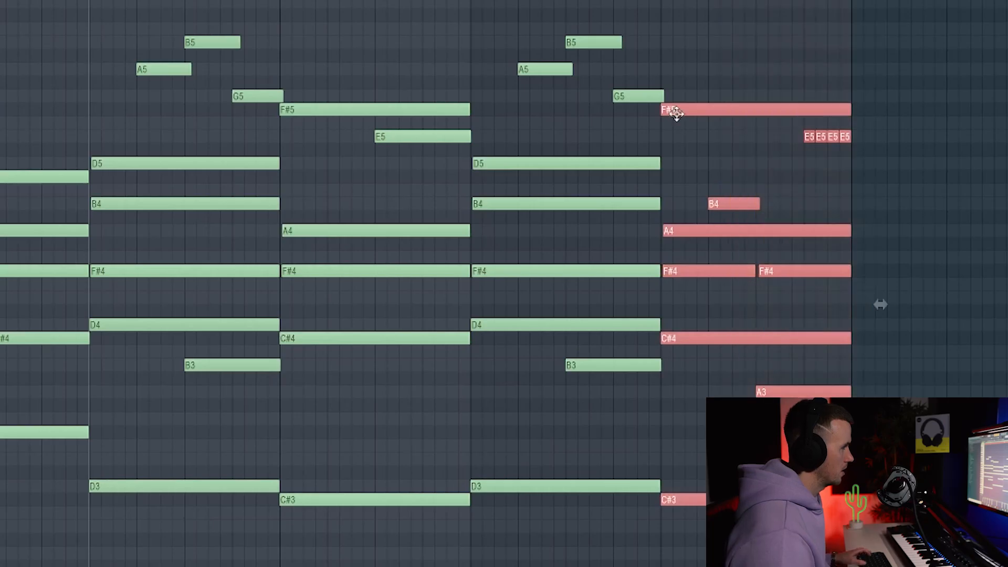
pyautogui.moveTo(670, 112); pyautogui.dragTo(869, 111)
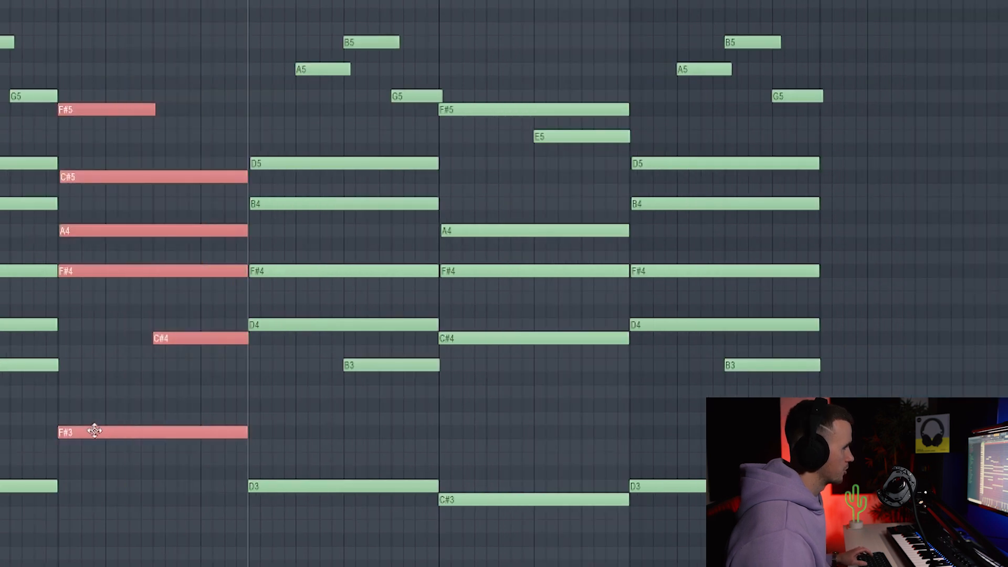
pyautogui.moveTo(95, 431); pyautogui.dragTo(970, 270)
pyautogui.rightClick(794, 338)
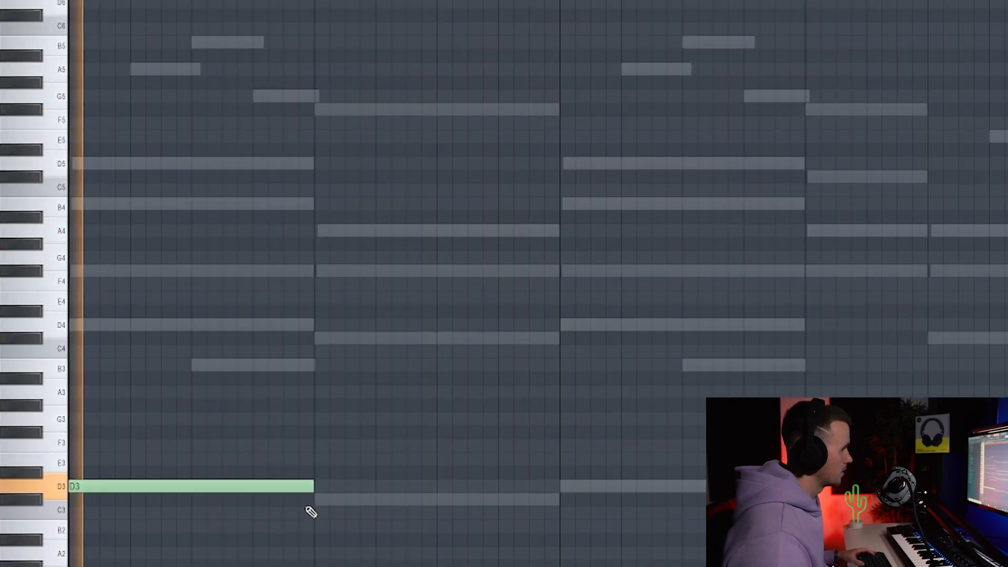
# - Extend the bass line after D3 with C#3 and D3, splitting the fourth bar between F#3 and C#3
pyautogui.click(309, 488)
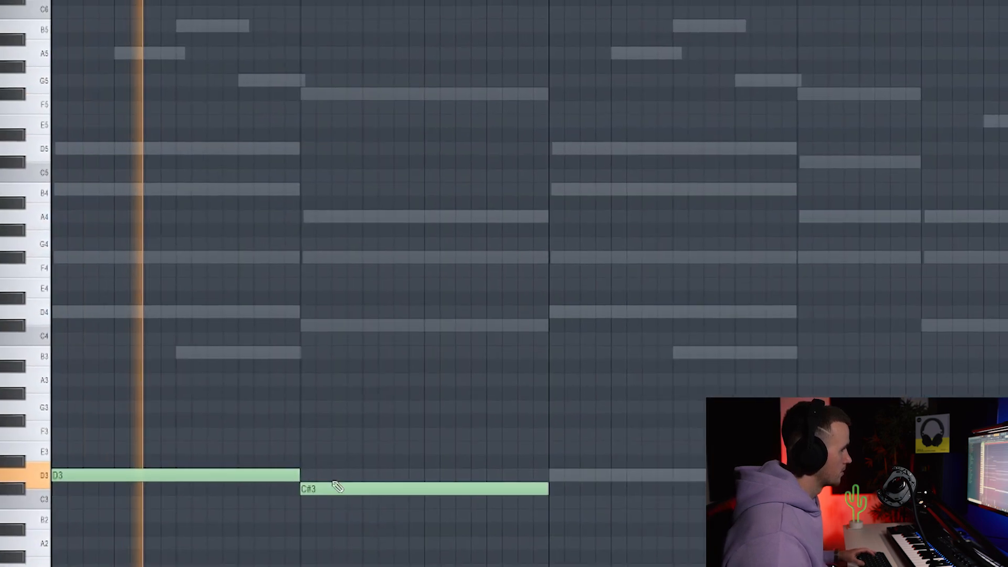
pyautogui.click(541, 462)
pyautogui.click(794, 408)
pyautogui.press('c')
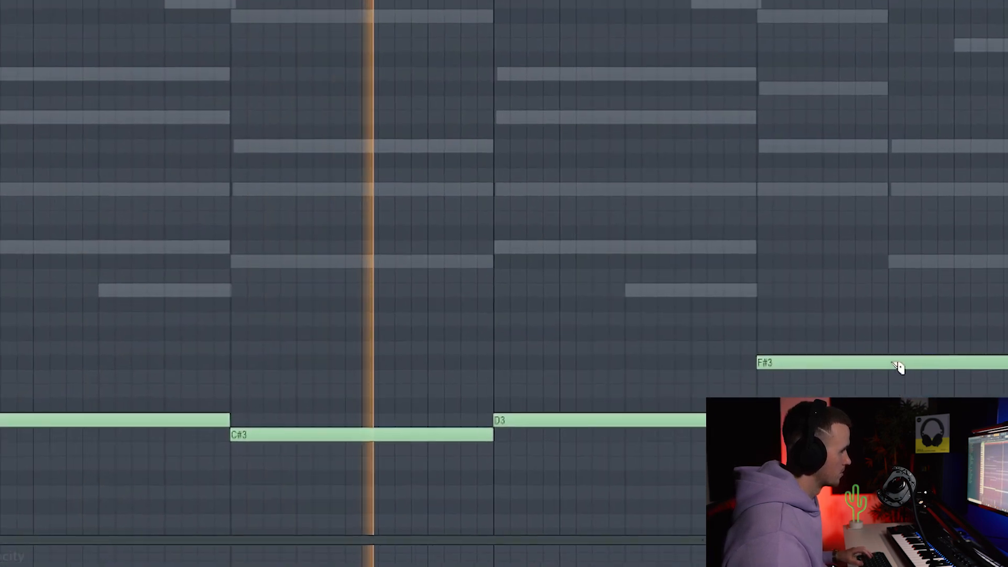
pyautogui.click(918, 407)
pyautogui.moveTo(896, 356); pyautogui.dragTo(908, 426)
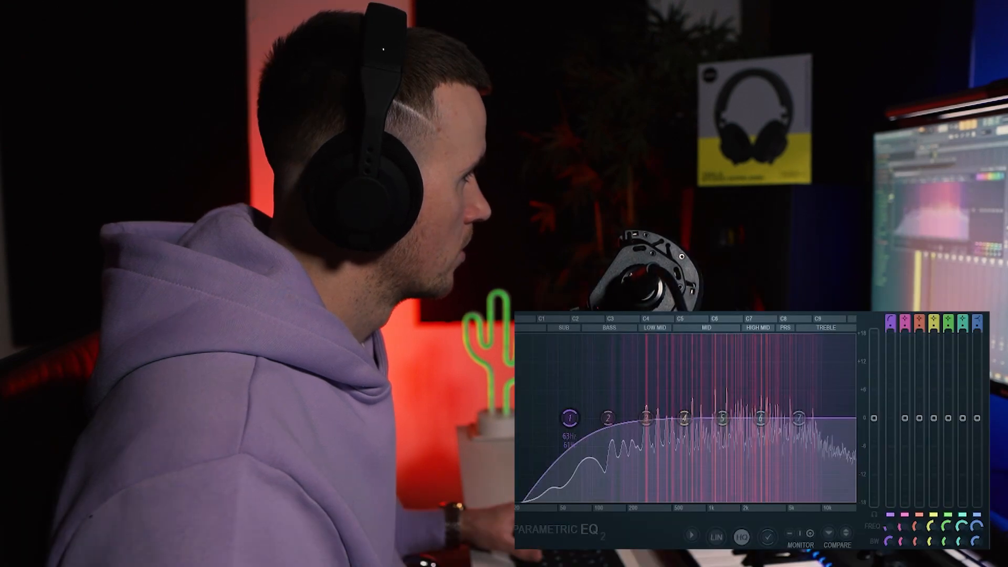
# - Steepen the low cut on band 1 of Parametric EQ 2 and raise its cutoff to about 109 Hz
pyautogui.moveTo(893, 326); pyautogui.dragTo(903, 376)
pyautogui.moveTo(893, 529); pyautogui.dragTo(886, 527)
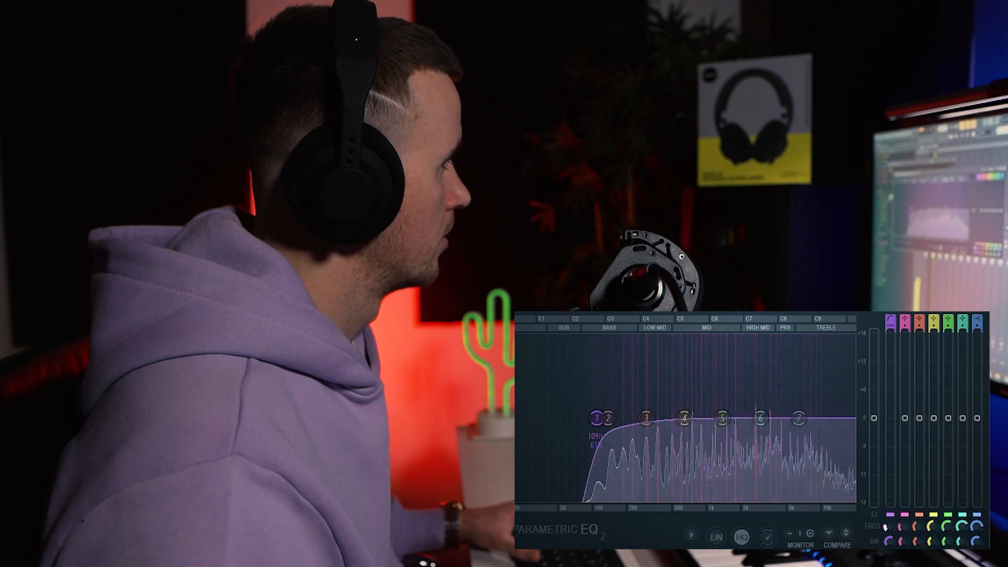
pyautogui.moveTo(658, 440); pyautogui.dragTo(654, 443)
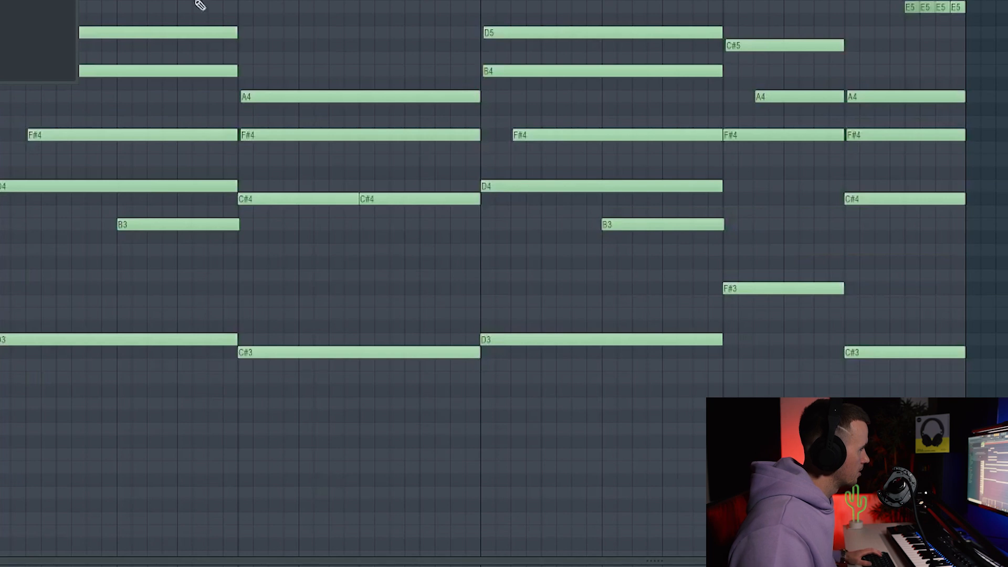
# - Thin out the copied chord layer by removing its bass notes, upper melody notes, and the B5 and B4 in bar three
pyautogui.moveTo(105, 340); pyautogui.dragTo(634, 360)
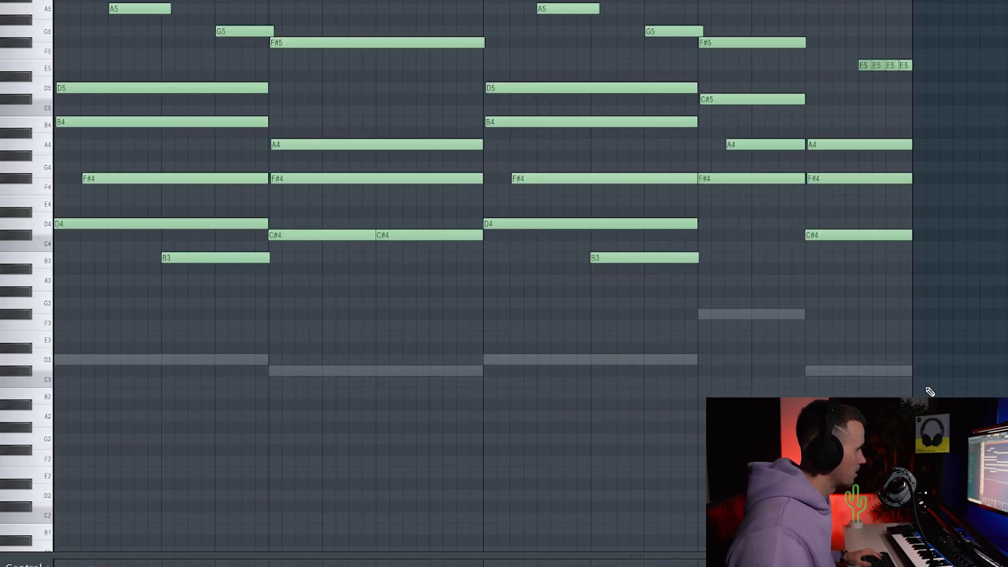
pyautogui.moveTo(520, 37); pyautogui.dragTo(898, 65)
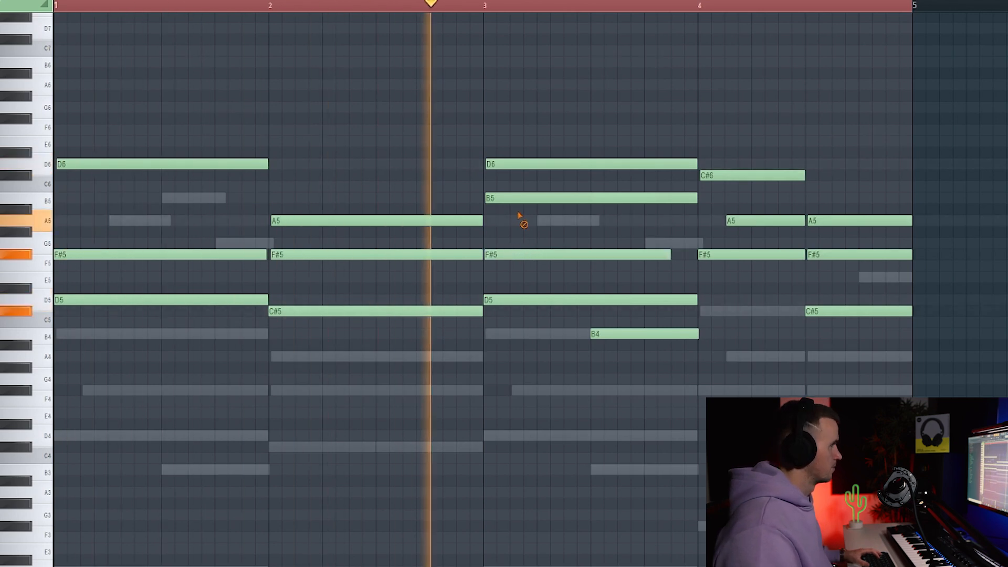
pyautogui.rightClick(522, 198)
pyautogui.rightClick(666, 335)
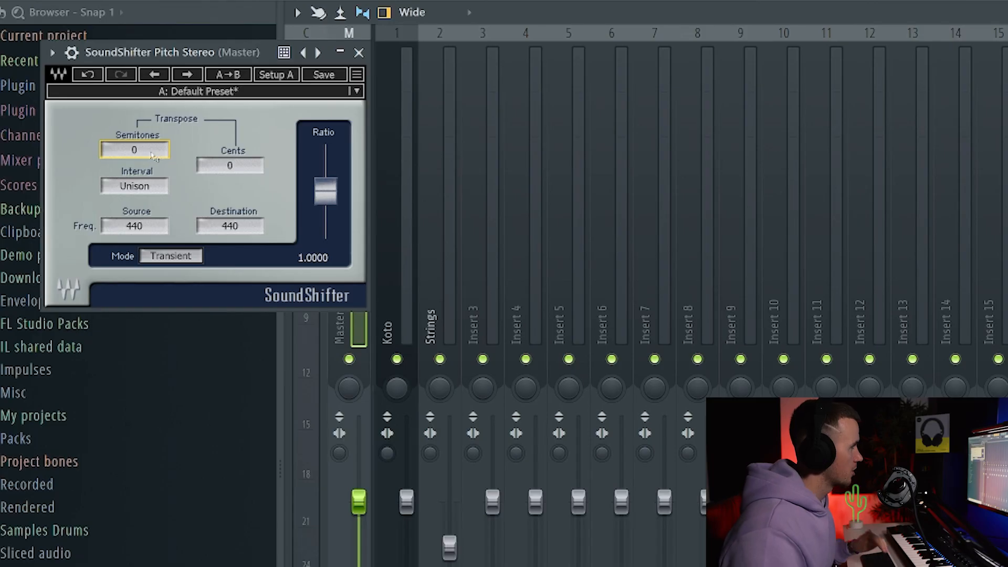
# - Raise the semitone transposition of SoundShifter Pitch Stereo on the master track
pyautogui.scroll(1, 154, 157)
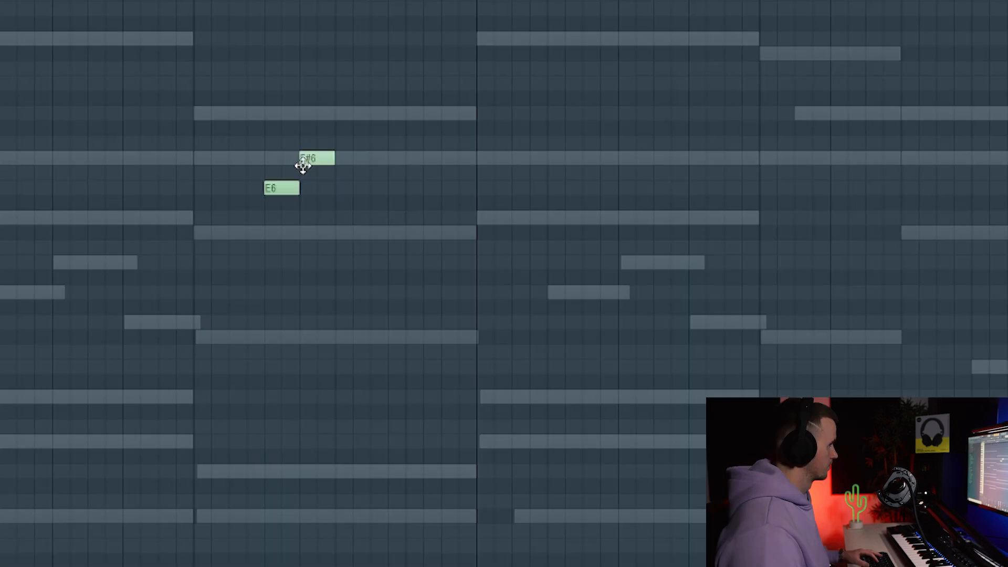
# - Continue the lead melody in bar two after E6 and F#6 with G6, E6 and B5
pyautogui.press('space')
pyautogui.click(336, 114)
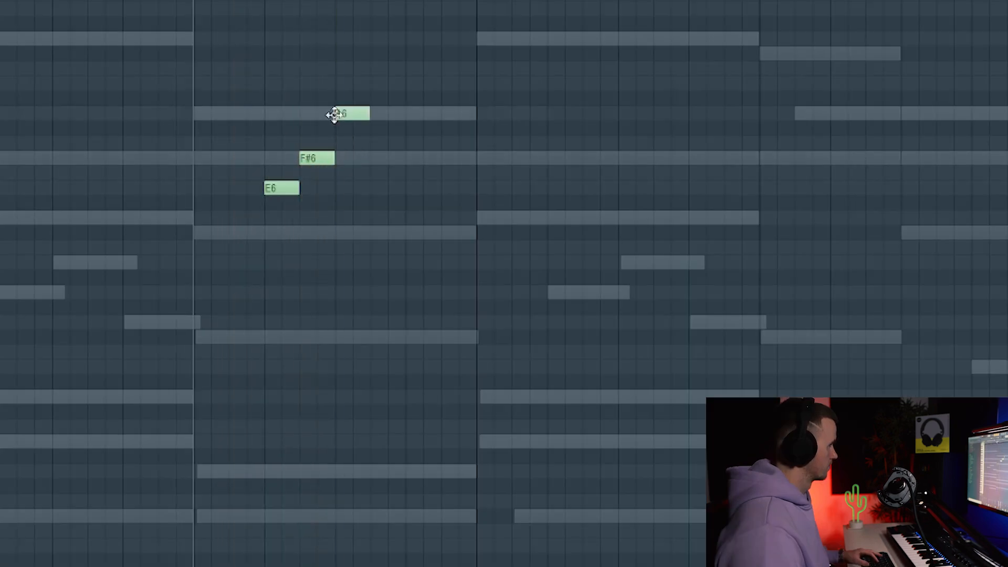
pyautogui.press('space')
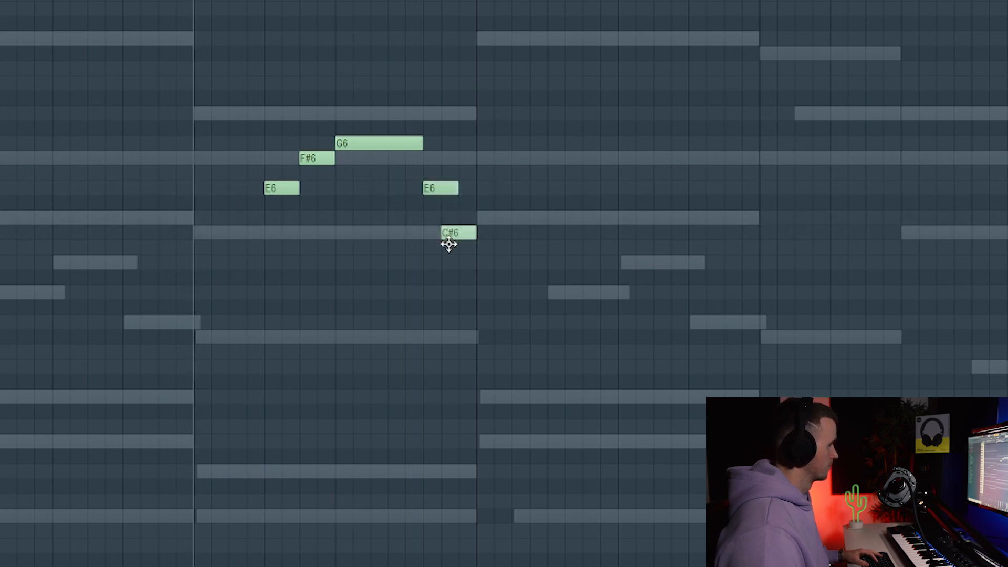
pyautogui.moveTo(458, 232); pyautogui.dragTo(456, 262)
pyautogui.press('space')
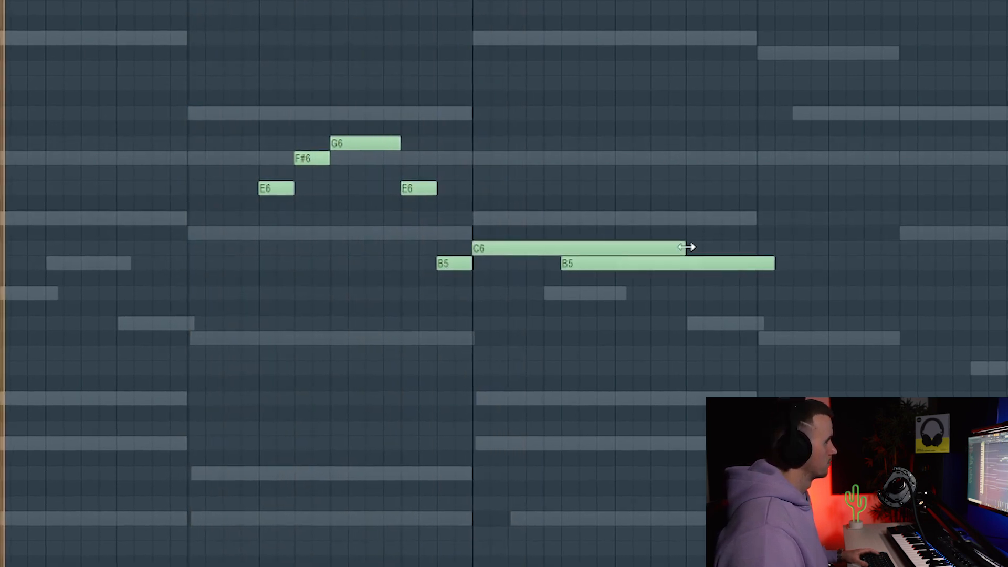
# - Shorten the C6 lead note in bar three to meet B5, and end the phrase with G5 and a long E5
pyautogui.moveTo(691, 245); pyautogui.dragTo(538, 262)
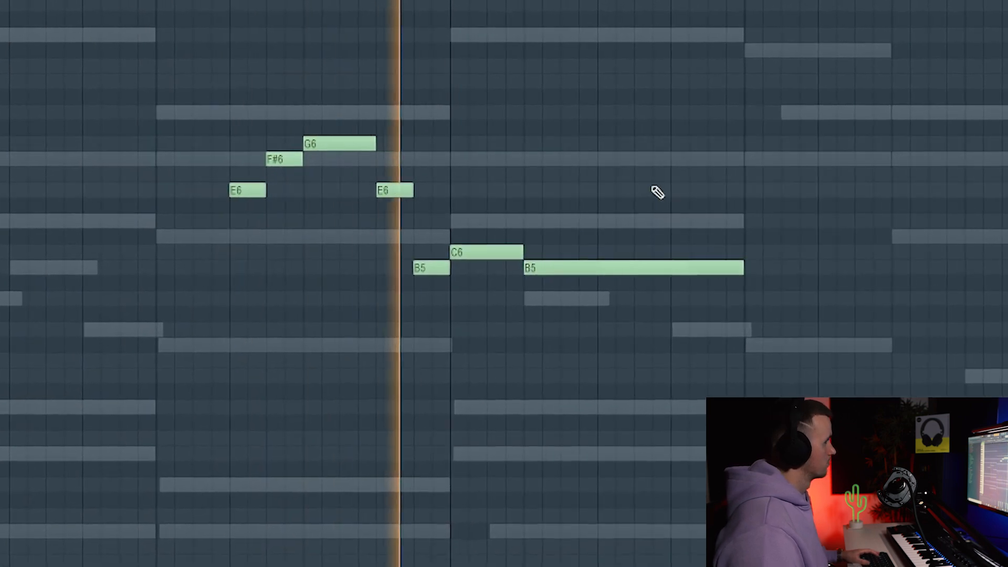
pyautogui.press('space')
pyautogui.moveTo(682, 332); pyautogui.dragTo(655, 337)
pyautogui.click(723, 386)
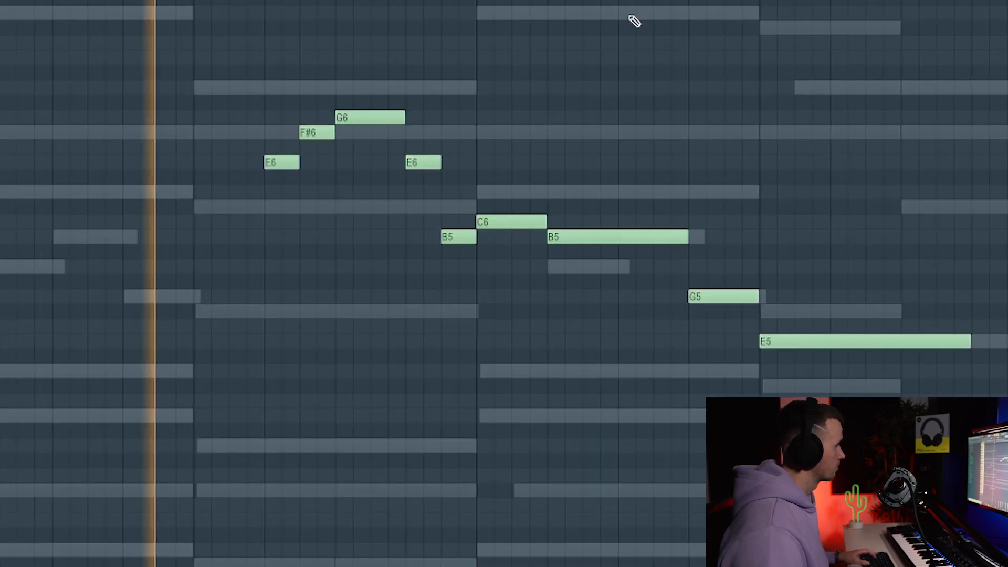
# - Try the closing G5 and E5 notes of the lead phrase one octave higher
pyautogui.hotkey('ctrl', 'a')
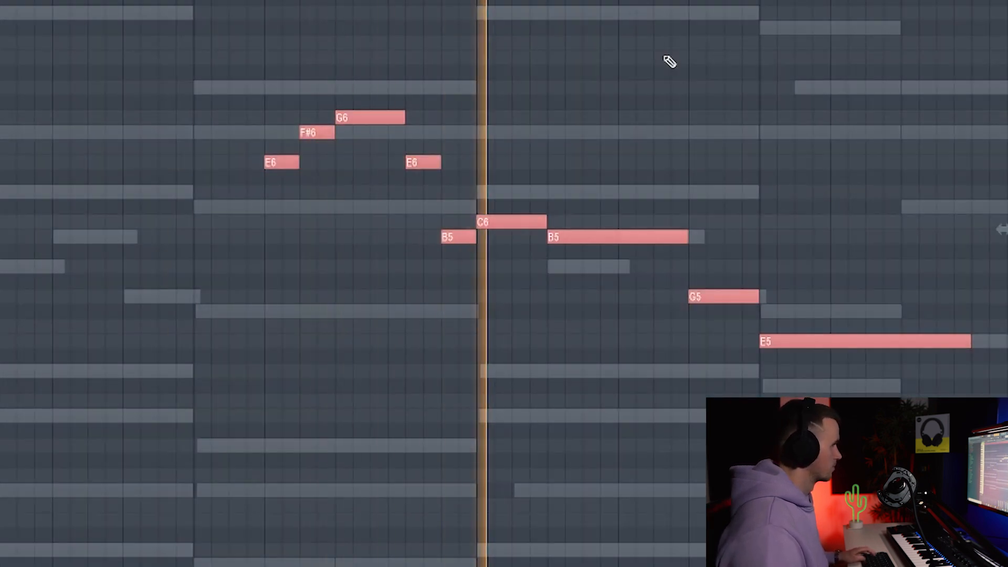
pyautogui.hotkey('ctrl', 'd')
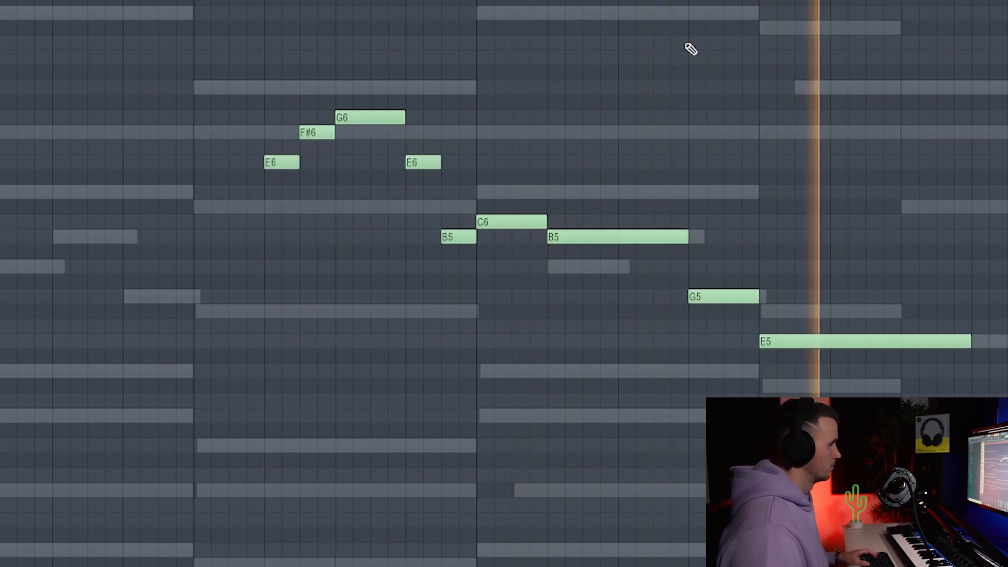
pyautogui.scroll(-2, 696, 43)
pyautogui.scroll(2, 552, 63)
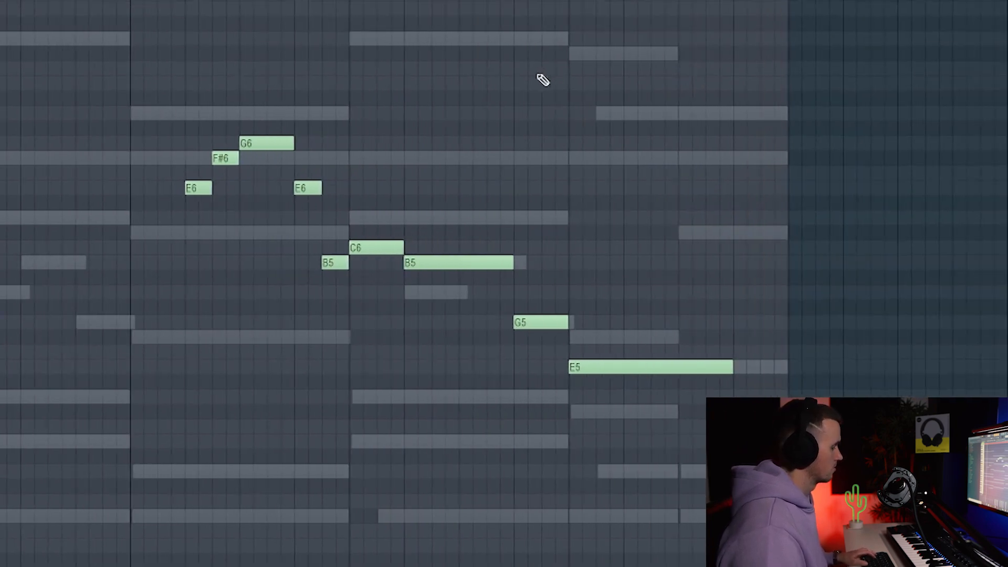
pyautogui.moveTo(553, 273); pyautogui.dragTo(637, 413)
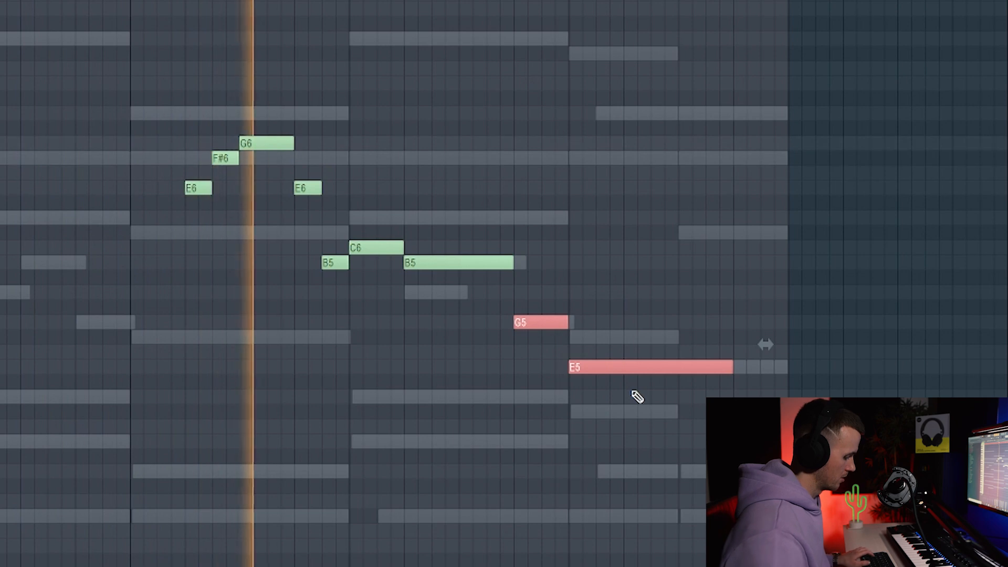
pyautogui.hotkey('ctrl', 'Up')
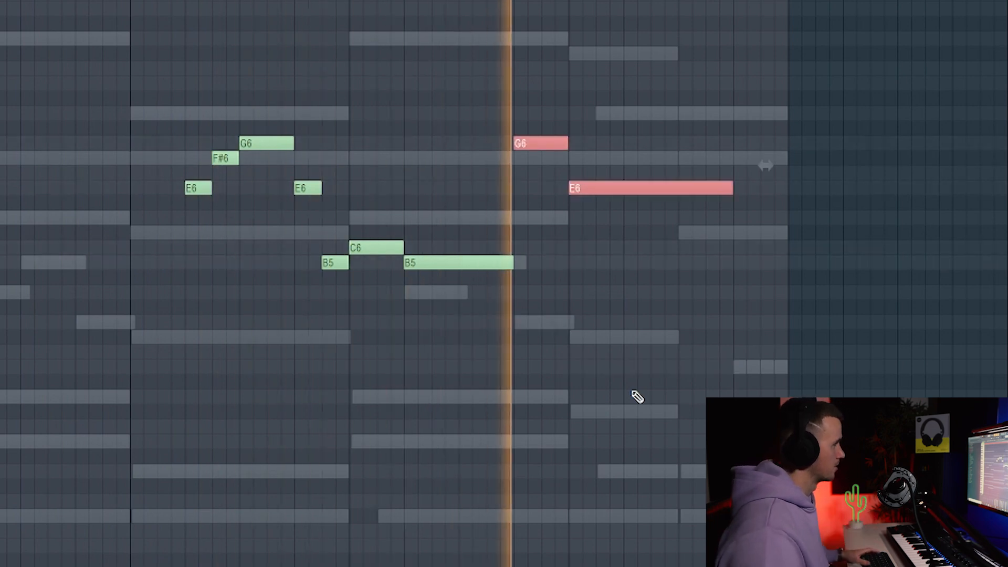
pyautogui.hotkey('ctrl', 'Down')
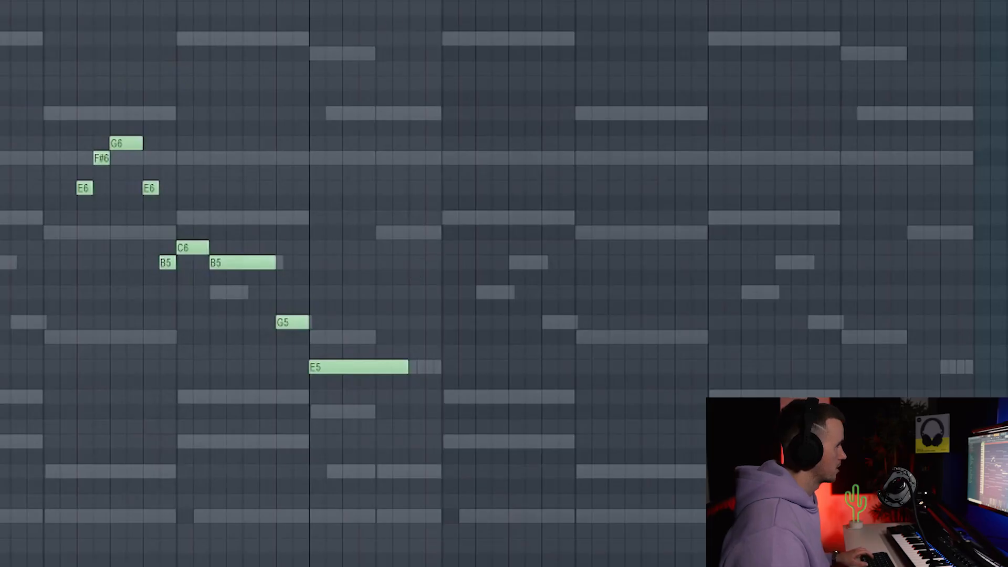
# - Duplicate the whole lead phrase into the following four bars and select the copy's closing G5 and E5 notes
pyautogui.hotkey('ctrl', 'a')
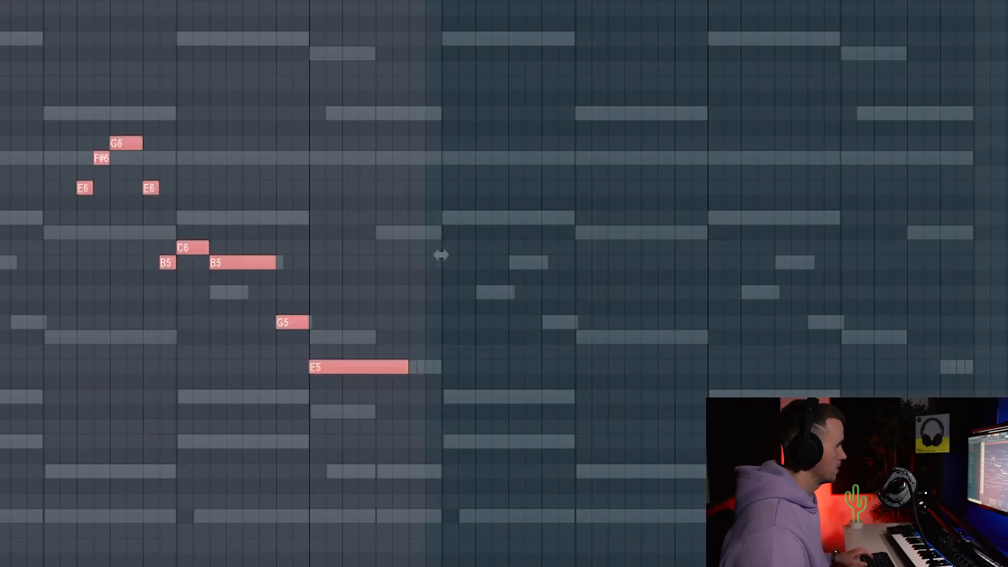
pyautogui.hotkey('ctrl', 'b')
pyautogui.moveTo(942, 286); pyautogui.dragTo(820, 395)
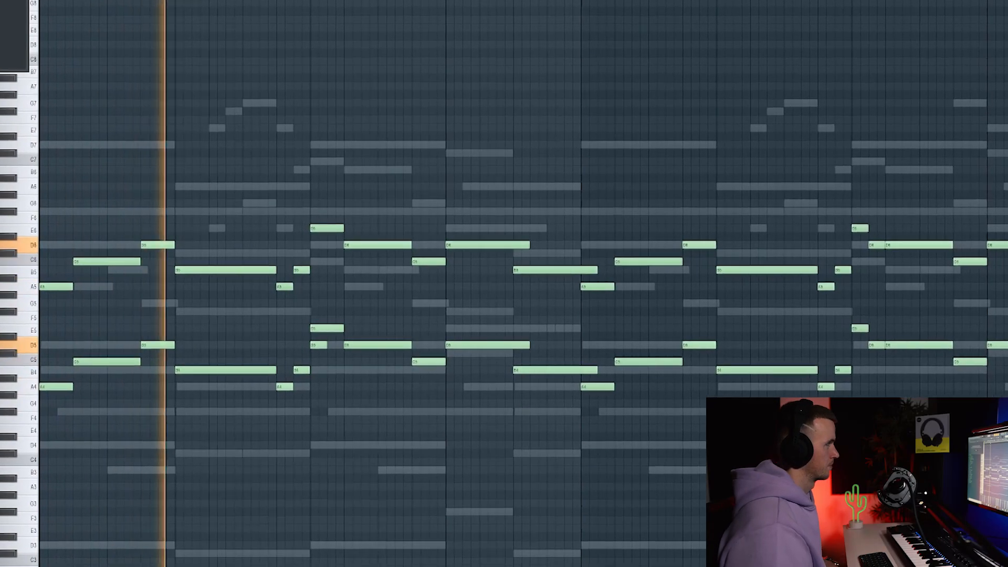
# - Trim the end of the final long B4 note in the Strings 3 part
pyautogui.press('F6')
pyautogui.click(37, 403)
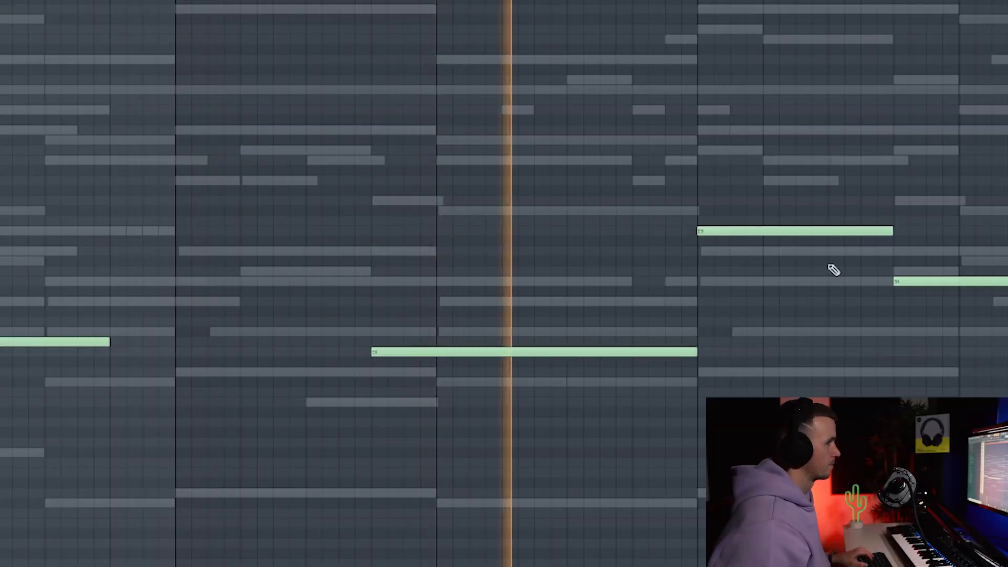
pyautogui.scroll(-2, 589, 240)
pyautogui.scroll(-1, 533, 184)
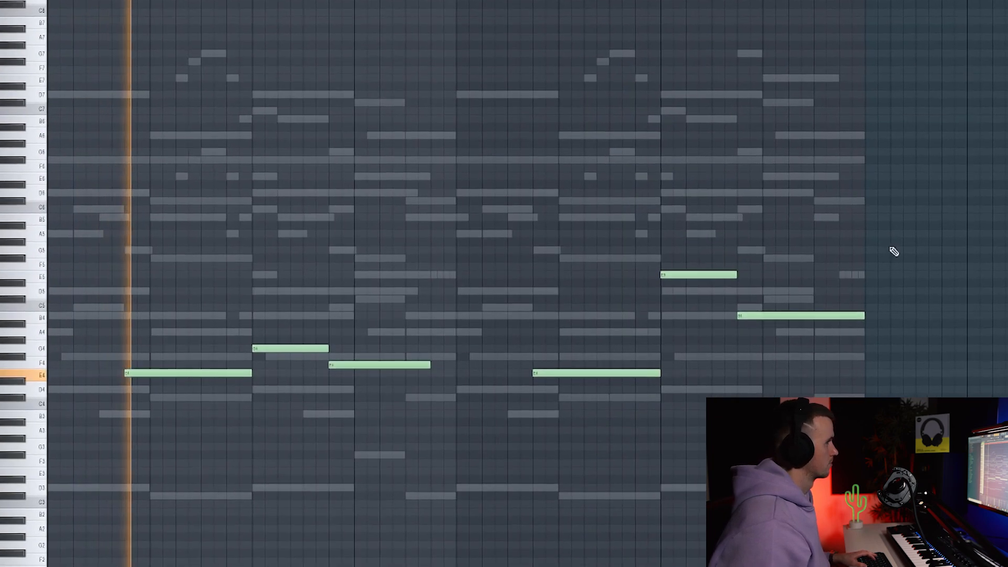
pyautogui.moveTo(869, 314); pyautogui.dragTo(858, 314)
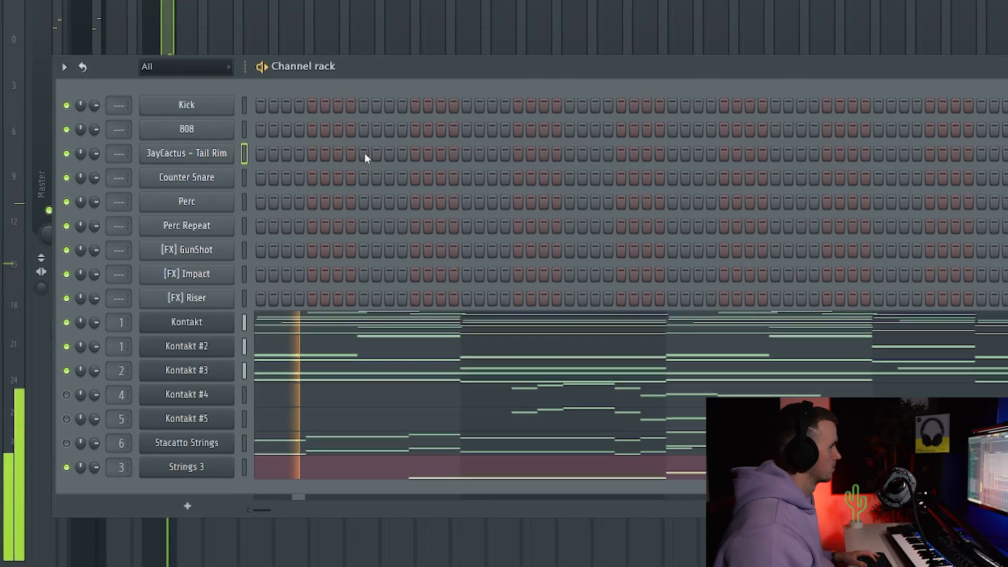
# - Program JayCactus - Tail Rim hits on steps 9, 29, 41, 47 and 61
pyautogui.click(362, 151)
pyautogui.click(592, 150)
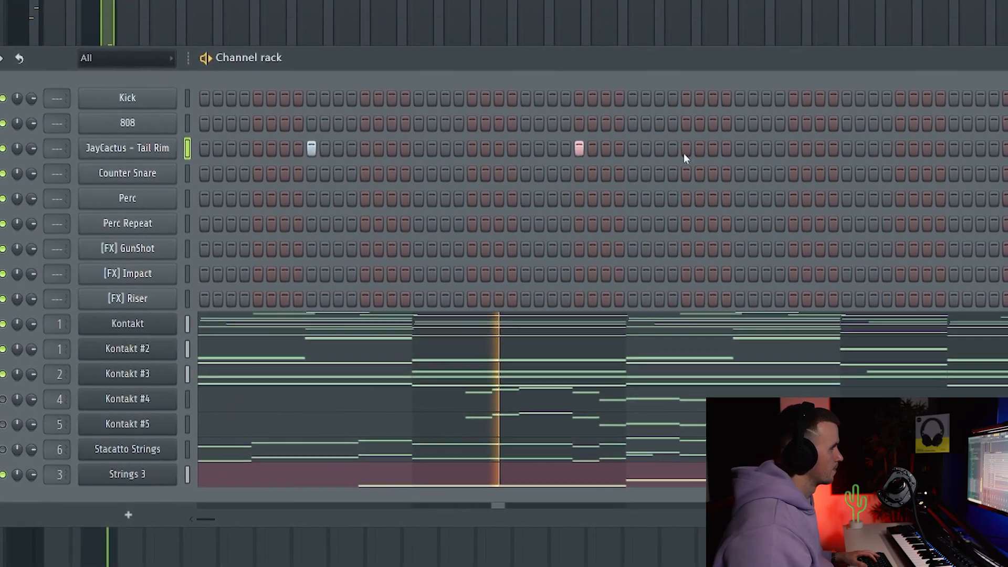
pyautogui.click(750, 151)
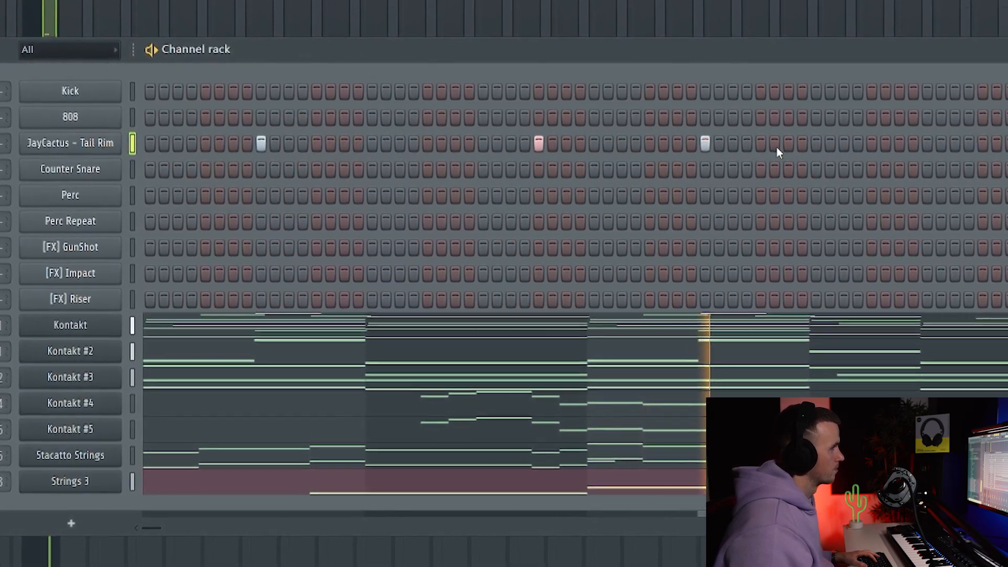
pyautogui.click(797, 145)
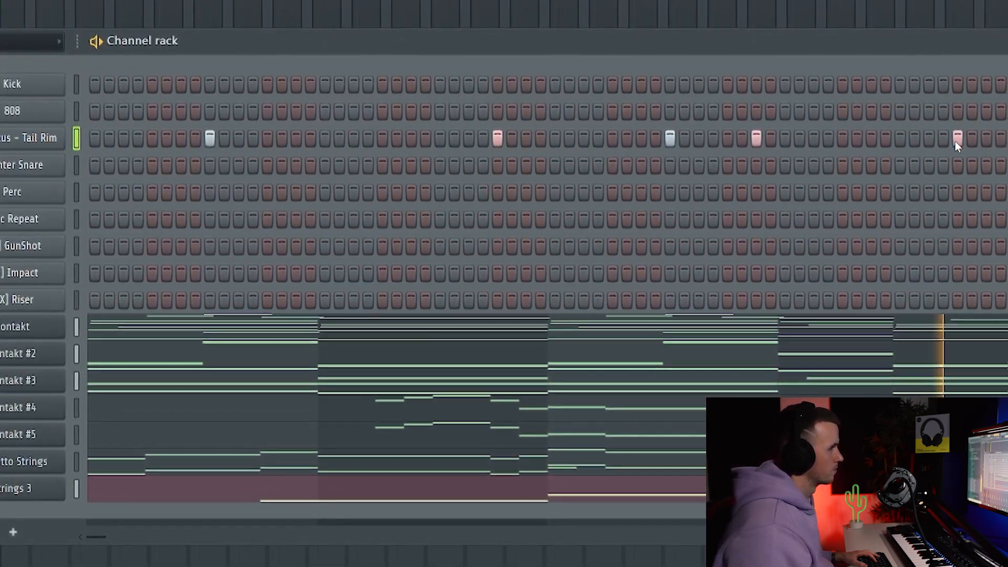
pyautogui.click(961, 139)
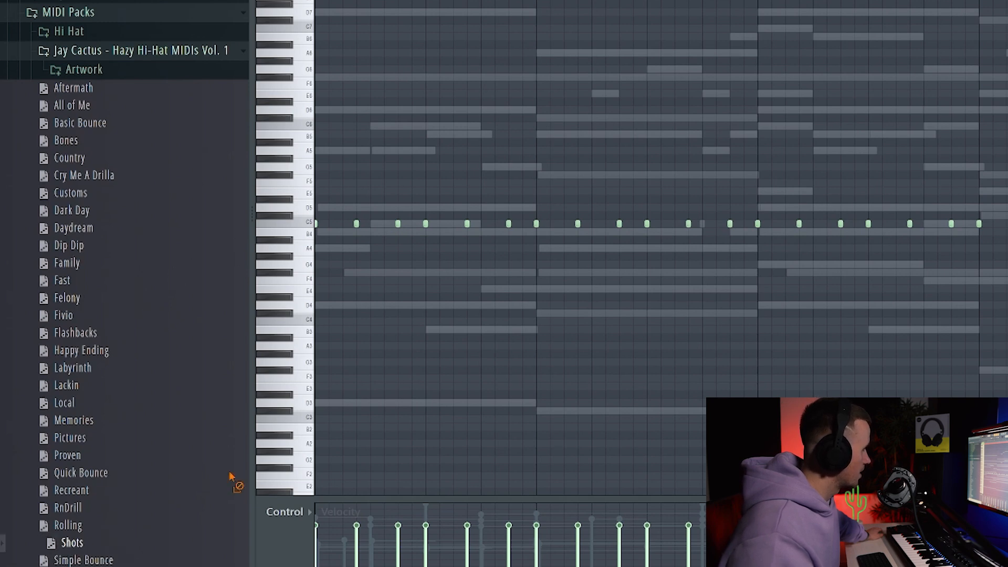
# - Load a MIDI pattern from Jay Cactus - Hazy Hi-Hat MIDIs Vol. 1 into the piano roll and deselect its notes
pyautogui.moveTo(121, 527); pyautogui.dragTo(490, 315)
pyautogui.moveTo(79, 525); pyautogui.dragTo(406, 41)
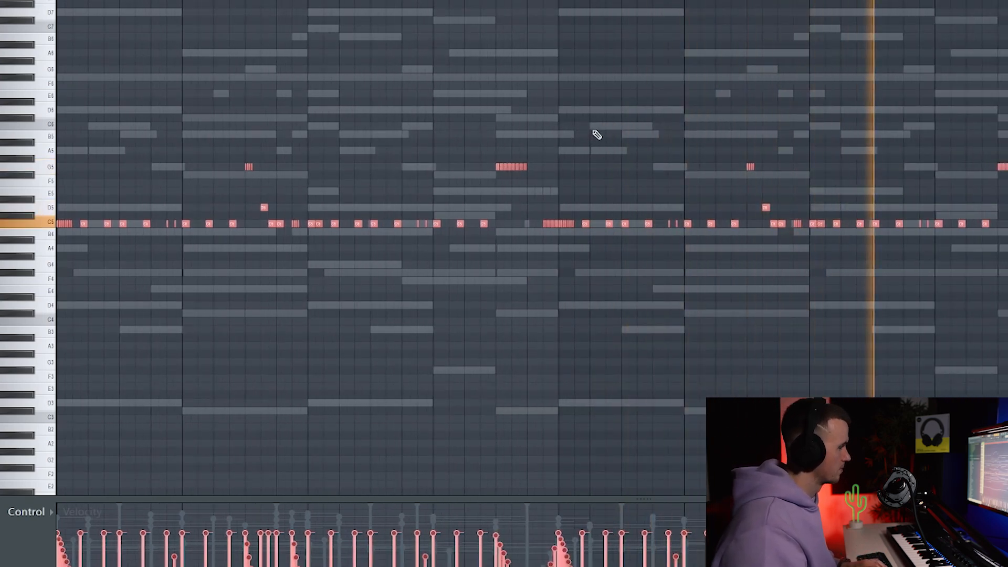
pyautogui.hotkey('ctrl', 'd')
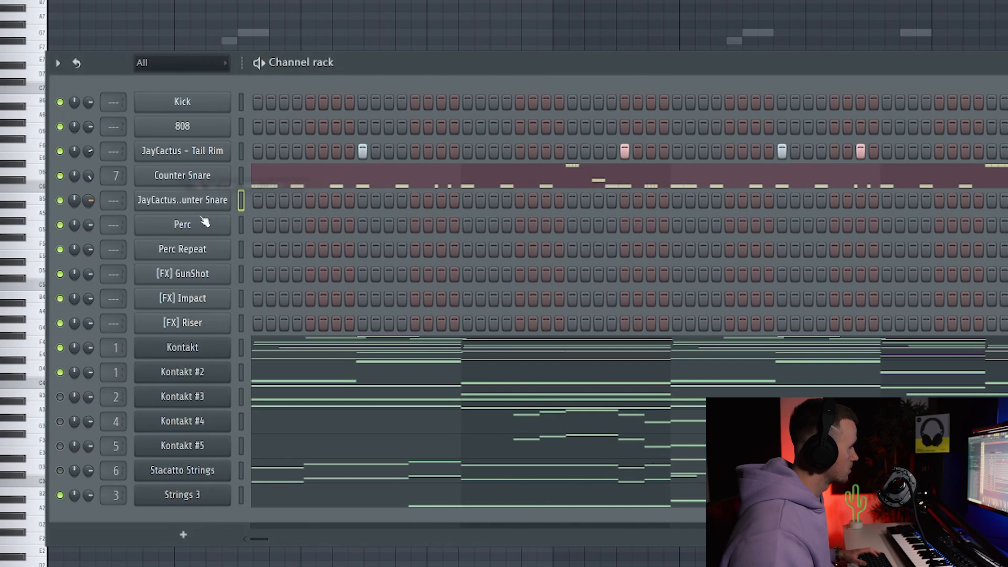
# - Program JayCactus Counter Snare hits on steps 15, 16, 17, 20 and 23
pyautogui.click(441, 200)
pyautogui.click(454, 200)
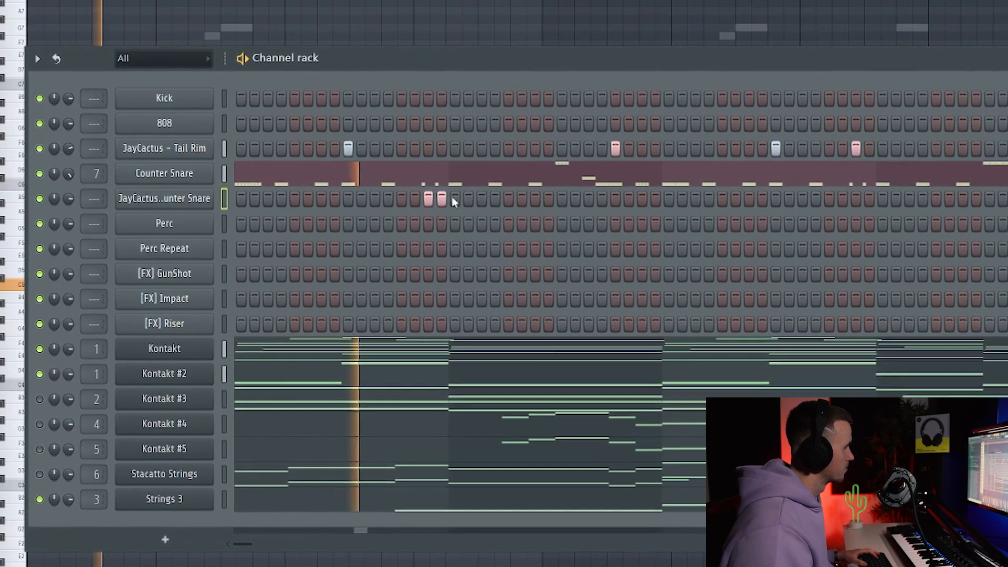
pyautogui.click(467, 200)
pyautogui.click(479, 196)
pyautogui.click(520, 197)
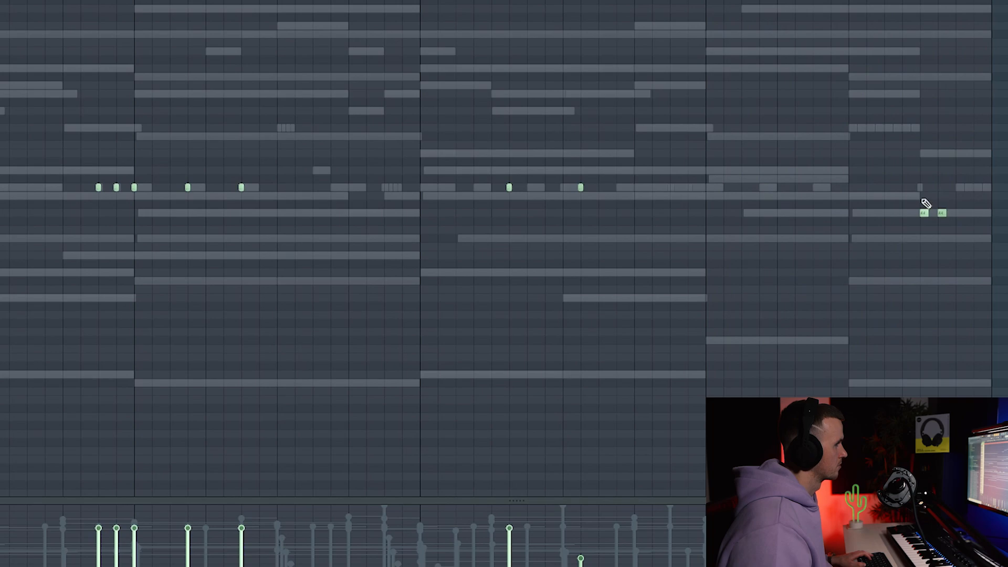
pyautogui.scroll(-5, 445, 164)
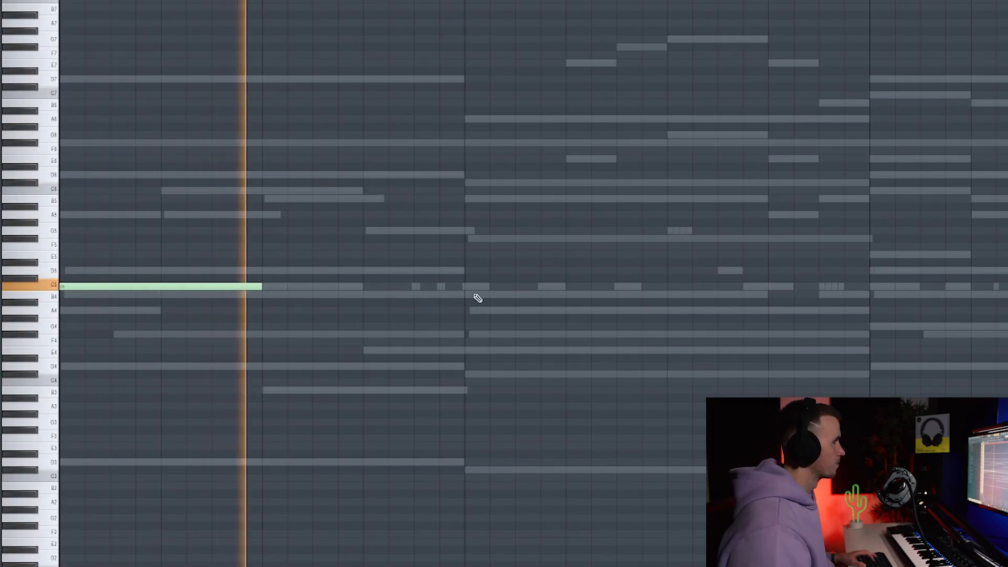
# - Add a B4 808 note in bar two and shorten the second C5 808 note to two steps
pyautogui.click(465, 294)
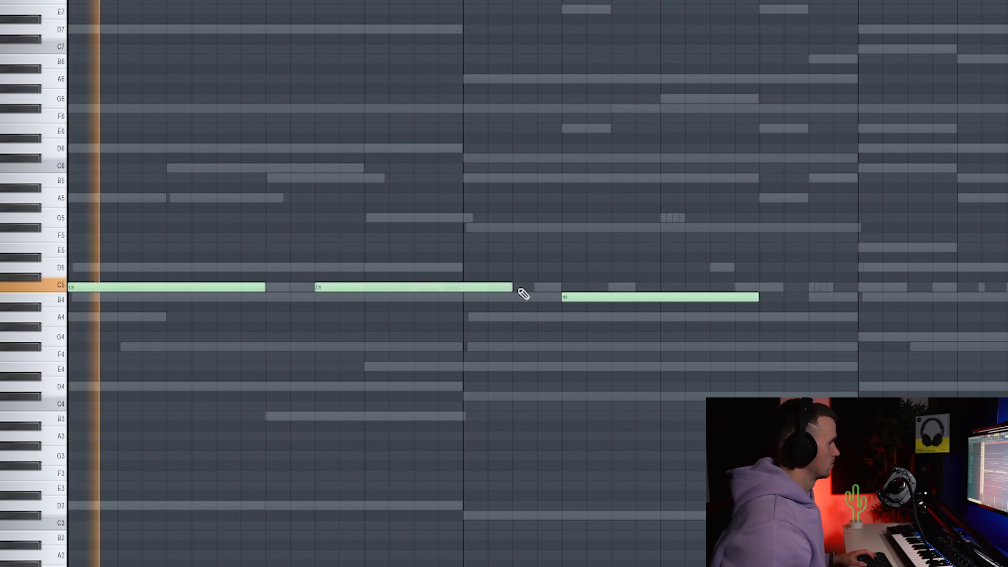
pyautogui.moveTo(514, 288); pyautogui.dragTo(364, 288)
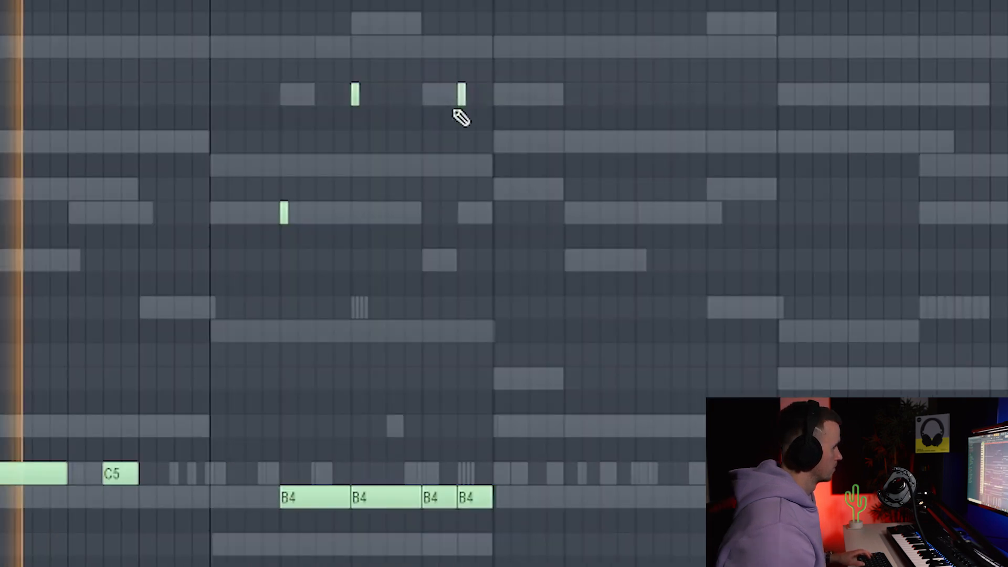
# - Lower the last 808 slide note of bar two by an octave and split the final C5 of bar three in half
pyautogui.moveTo(484, 133); pyautogui.dragTo(457, 79)
pyautogui.hotkey('ctrl', 'Down')
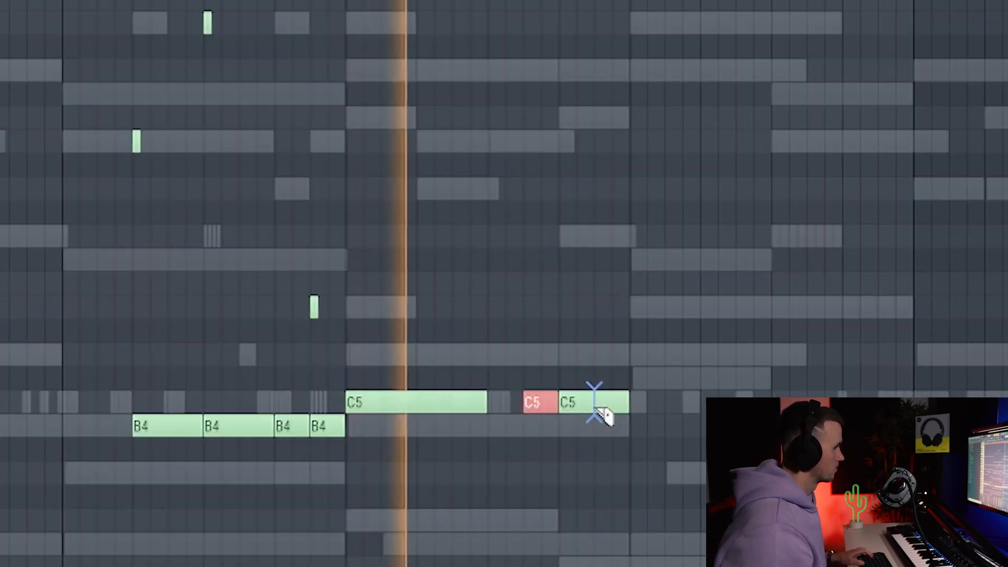
pyautogui.click(594, 402)
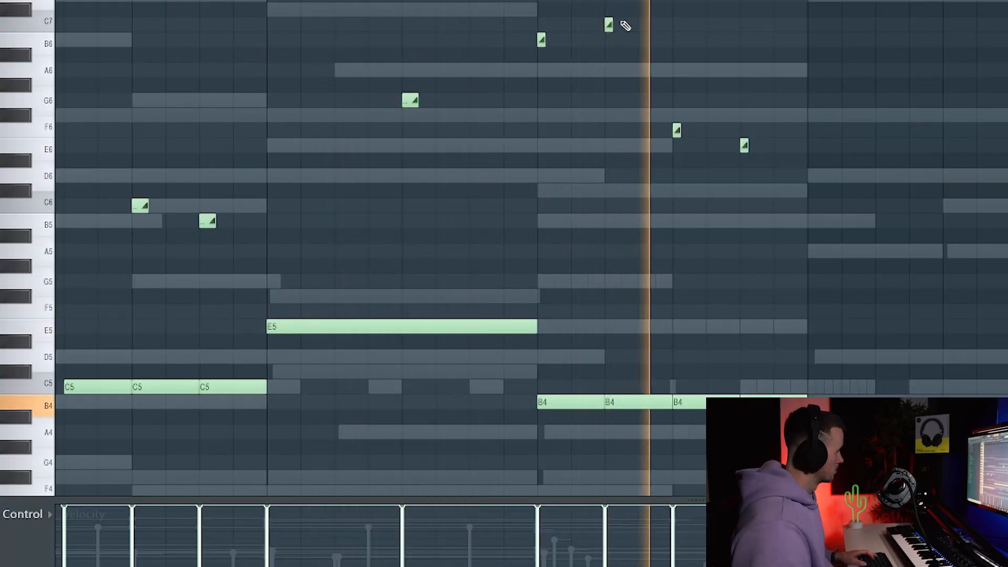
# - Lower the four 808 slide notes in the second half of bar four by one octave and play the pattern
pyautogui.hotkey('ctrl', 'Down')
pyautogui.press('space')
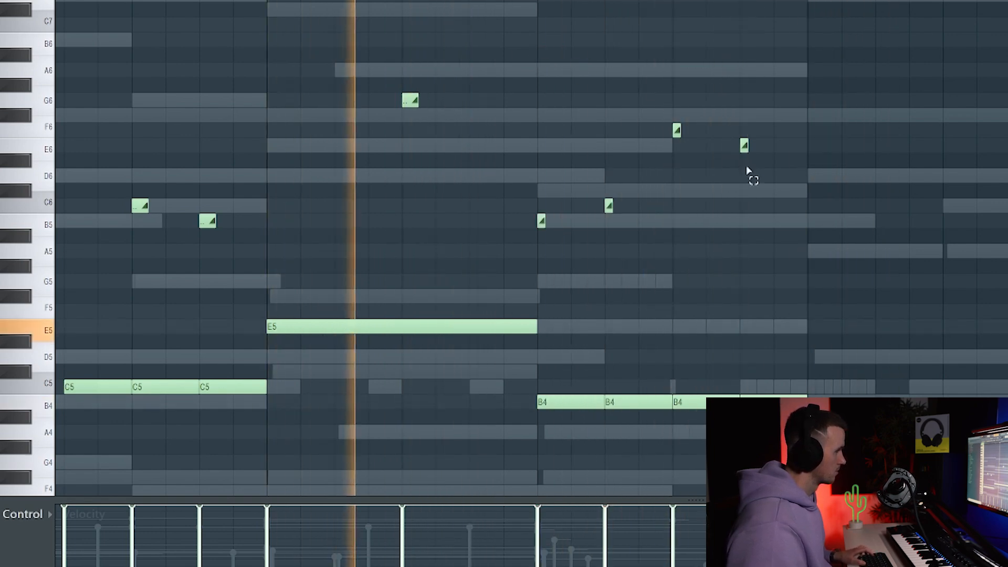
pyautogui.hotkey('ctrl', 'Down')
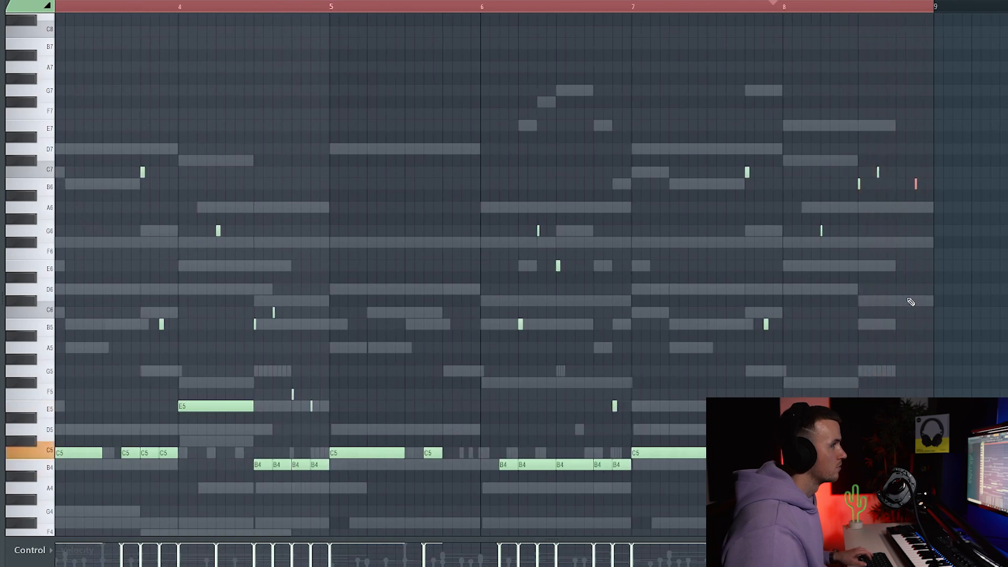
pyautogui.scroll(-2, 612, 271)
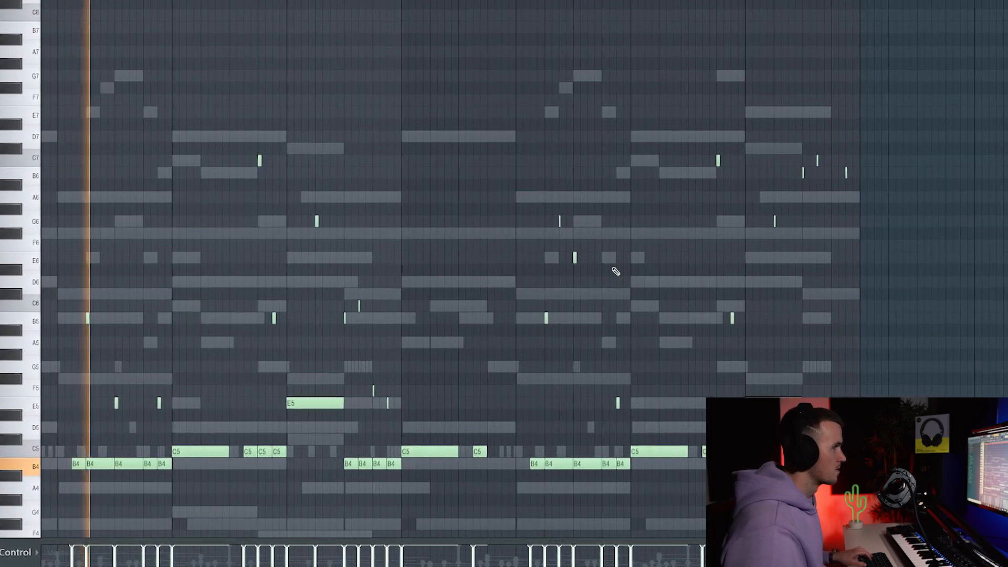
pyautogui.scroll(-2, 616, 271)
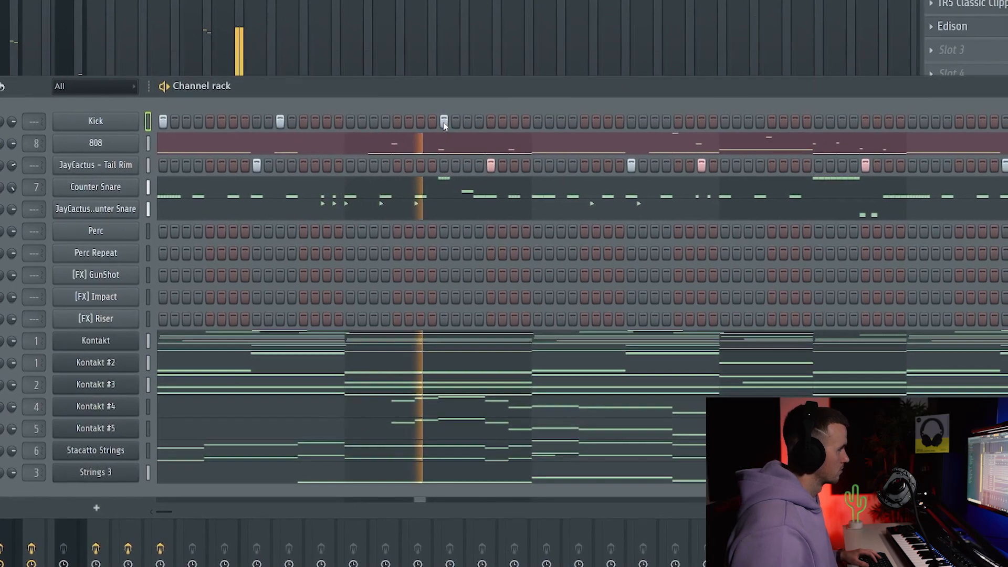
# - Continue the kick pattern in the step sequencer with further hits across bars three and four
pyautogui.click(648, 114)
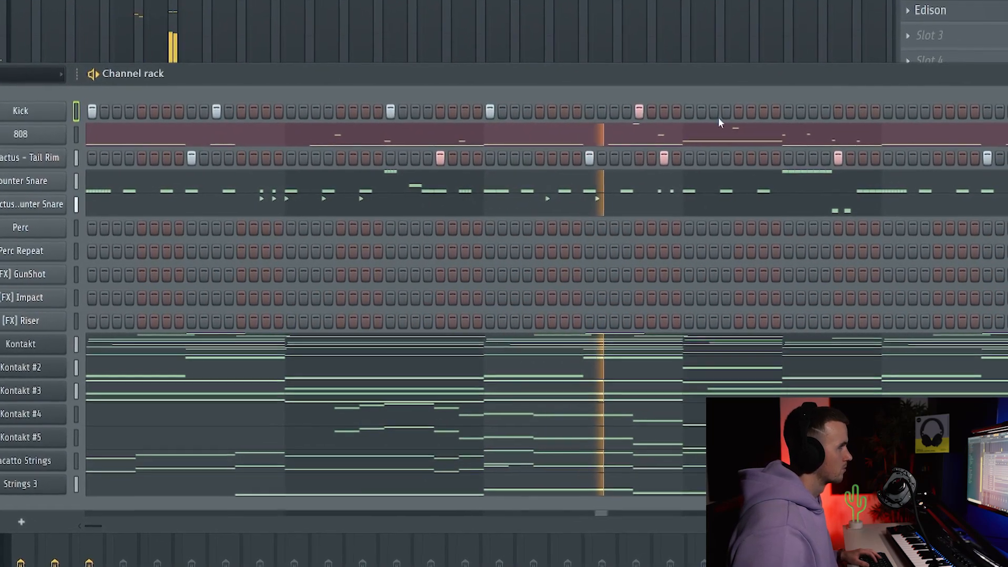
pyautogui.click(697, 113)
pyautogui.click(796, 114)
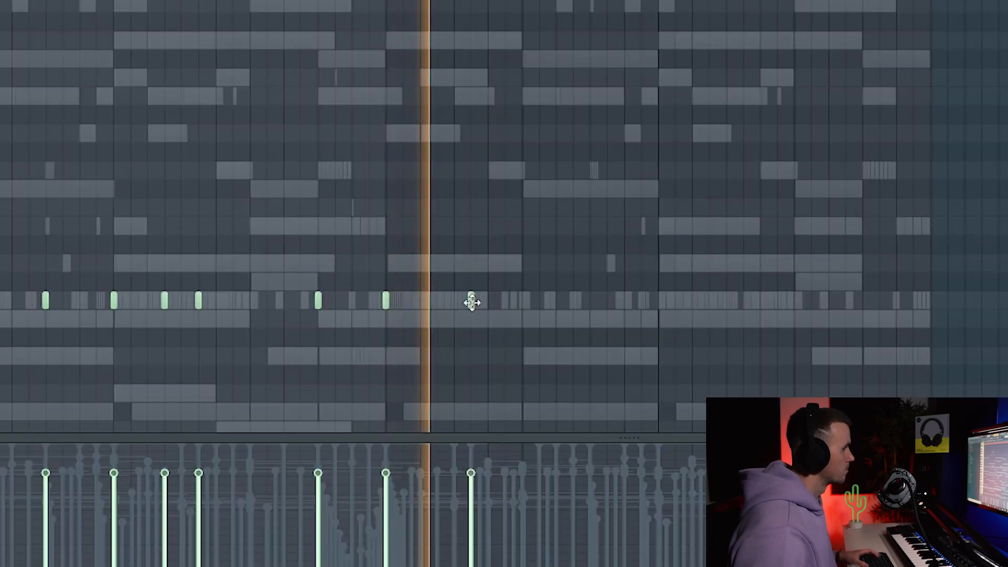
# - Place C5 kick notes halfway through bar six, on steps 1 and 11 of bar seven, and on steps 1 and 9 of bar eight
pyautogui.click(590, 301)
pyautogui.click(658, 300)
pyautogui.click(743, 301)
pyautogui.click(794, 301)
pyautogui.click(862, 300)
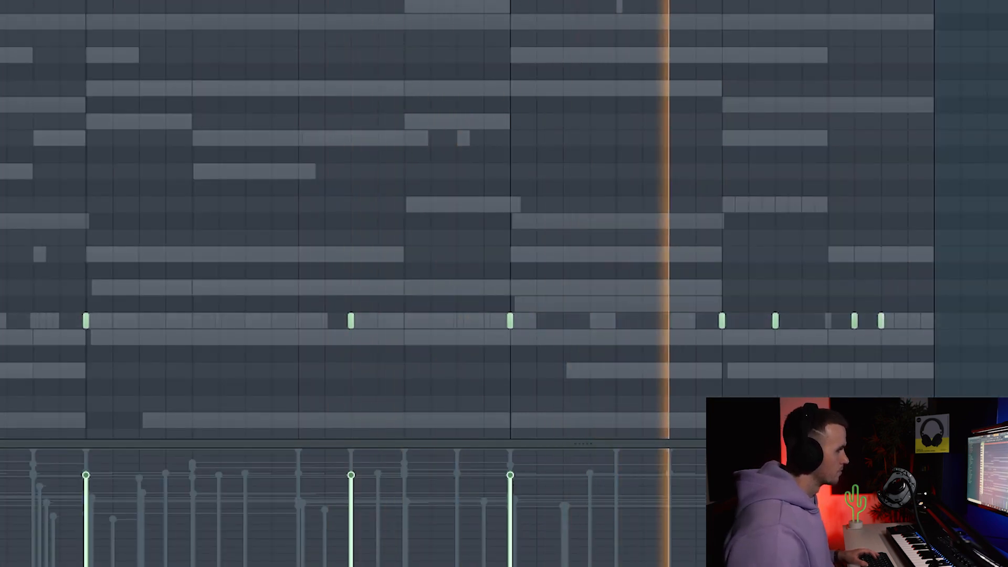
pyautogui.scroll(-5, 756, 211)
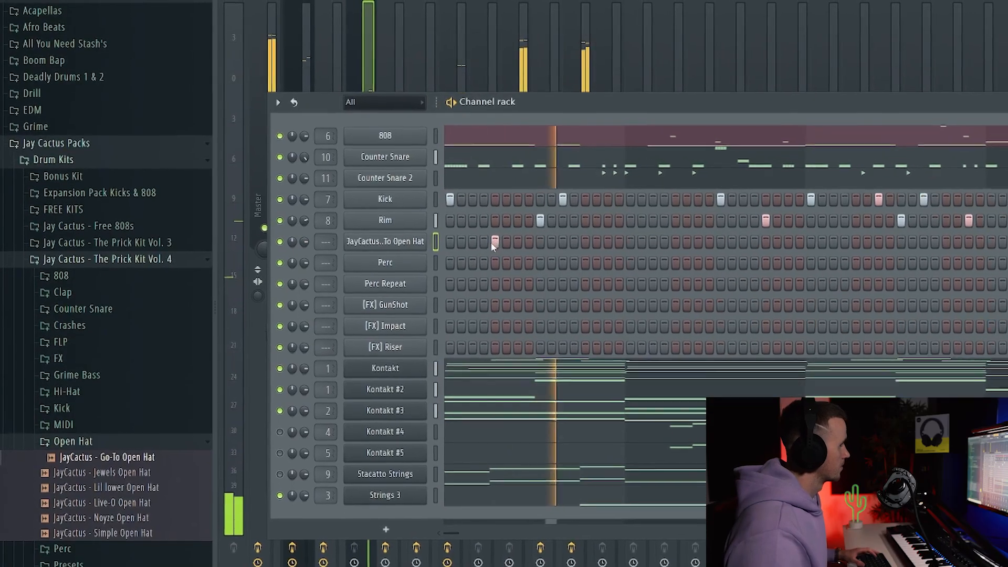
# - Place a Go-To Open Hat hit on step 5 of bar one and enable the sample's volume envelope
pyautogui.click(502, 247)
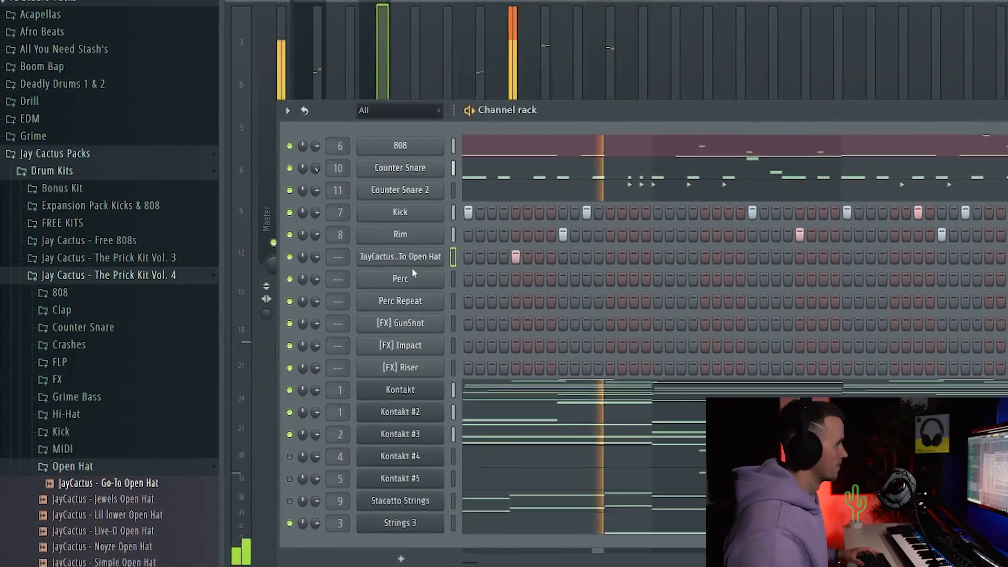
pyautogui.click(394, 247)
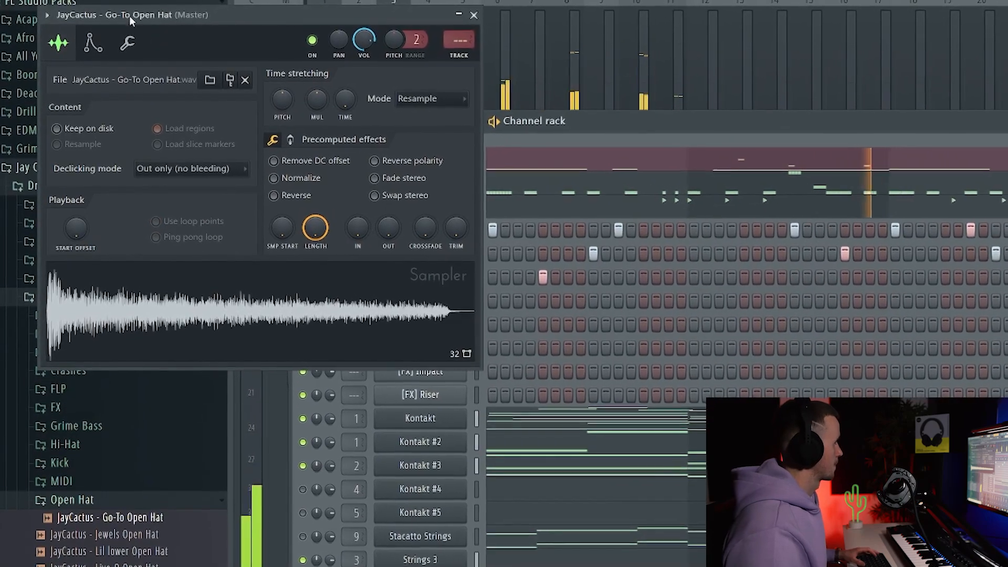
pyautogui.click(92, 40)
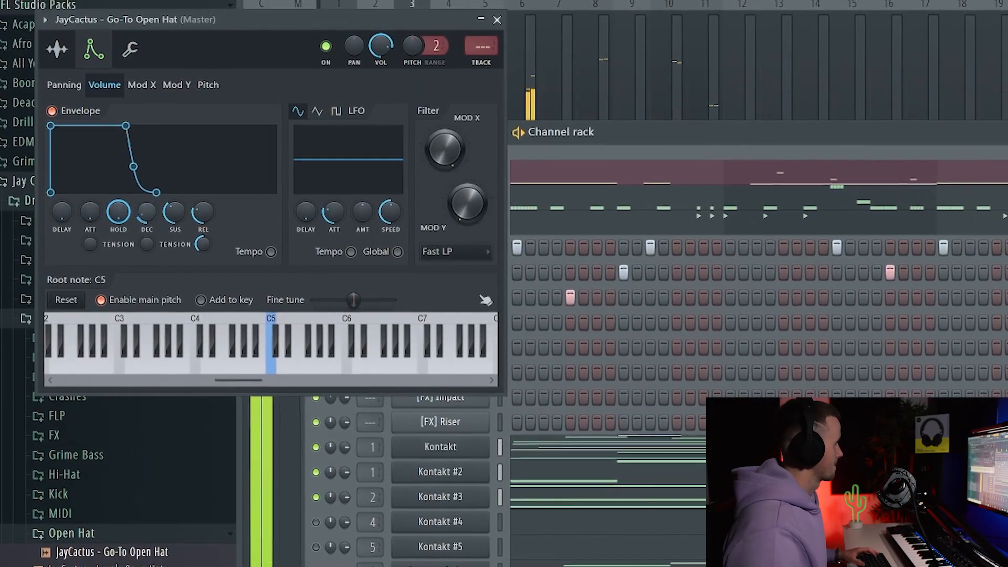
pyautogui.click(53, 106)
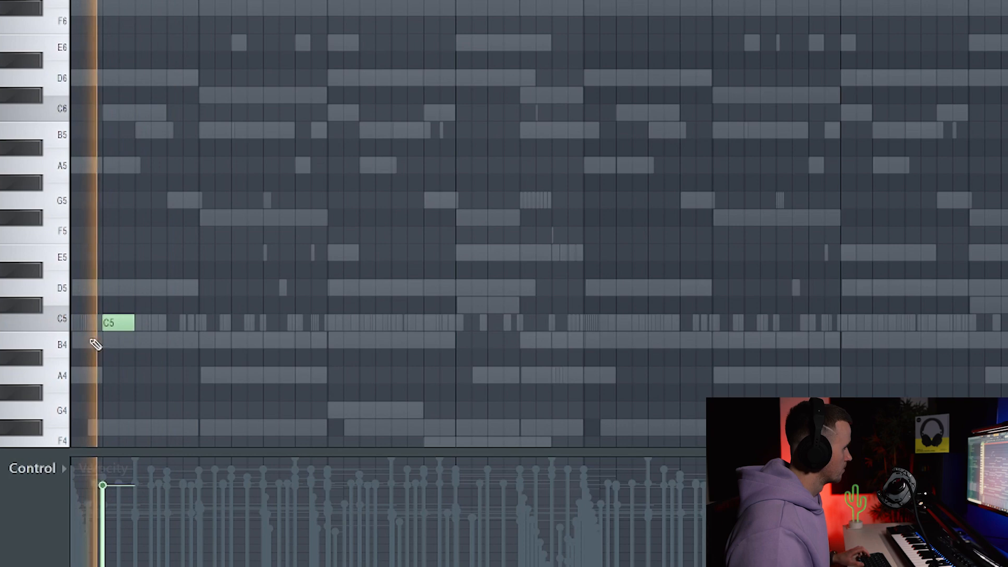
# - Add C5 open hat notes at the start of bar three, beat two of bar five and the start of bar seven
pyautogui.scroll(-2, 226, 297)
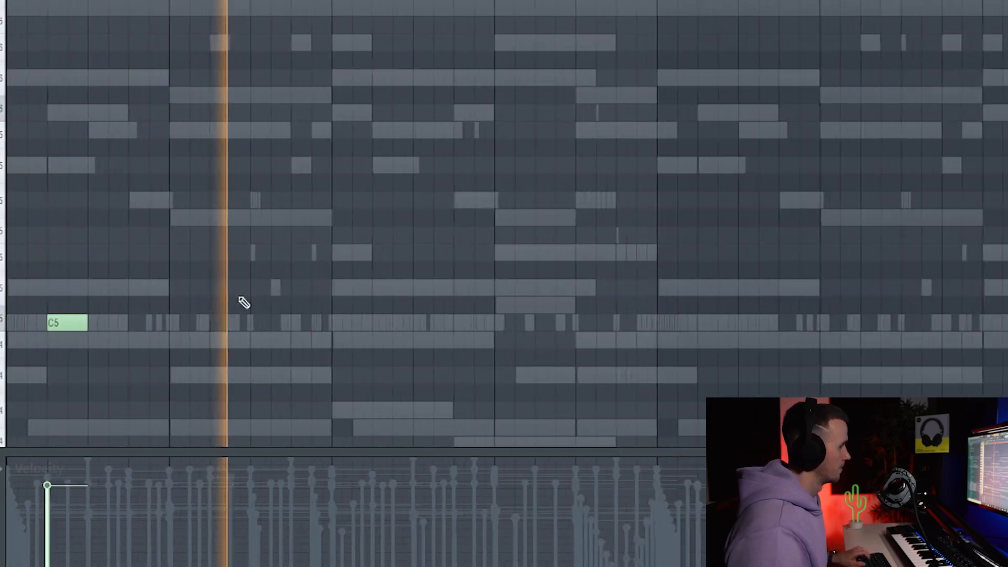
pyautogui.click(355, 324)
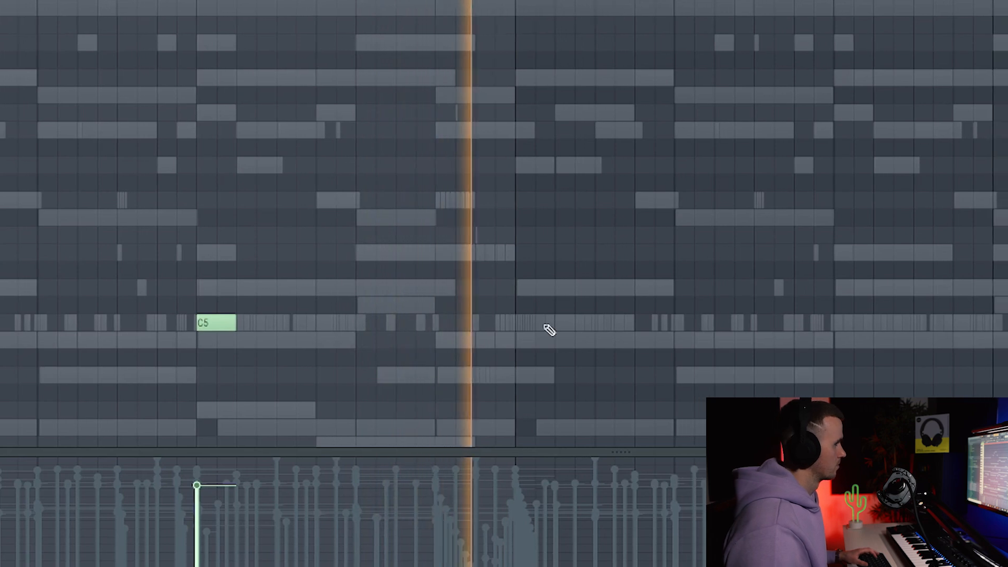
pyautogui.click(593, 321)
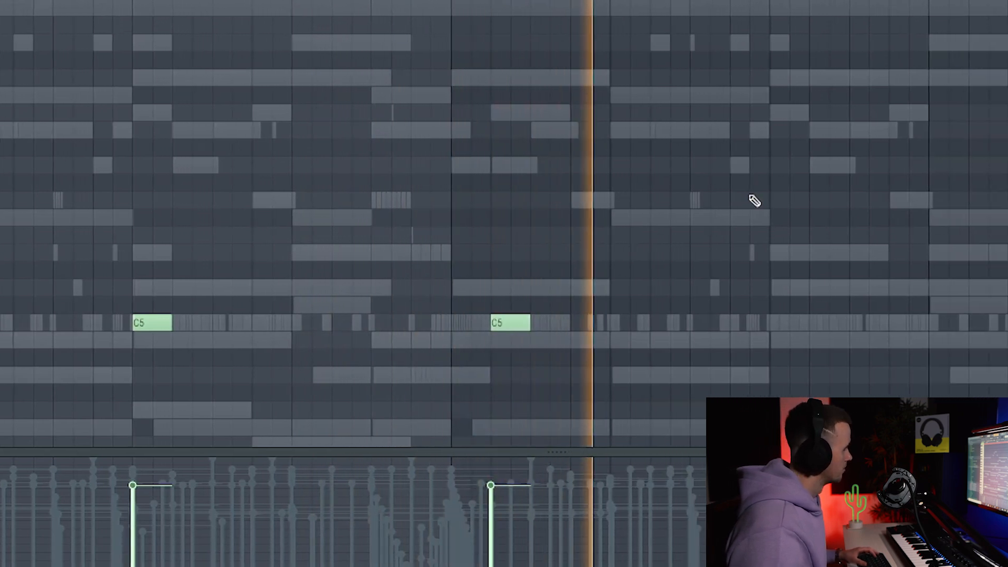
pyautogui.click(741, 323)
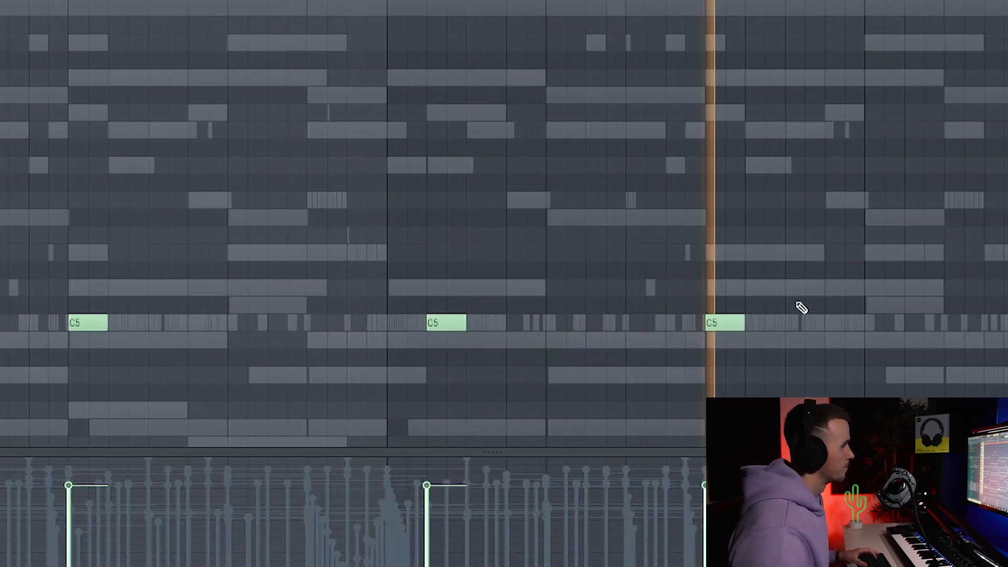
pyautogui.press('space')
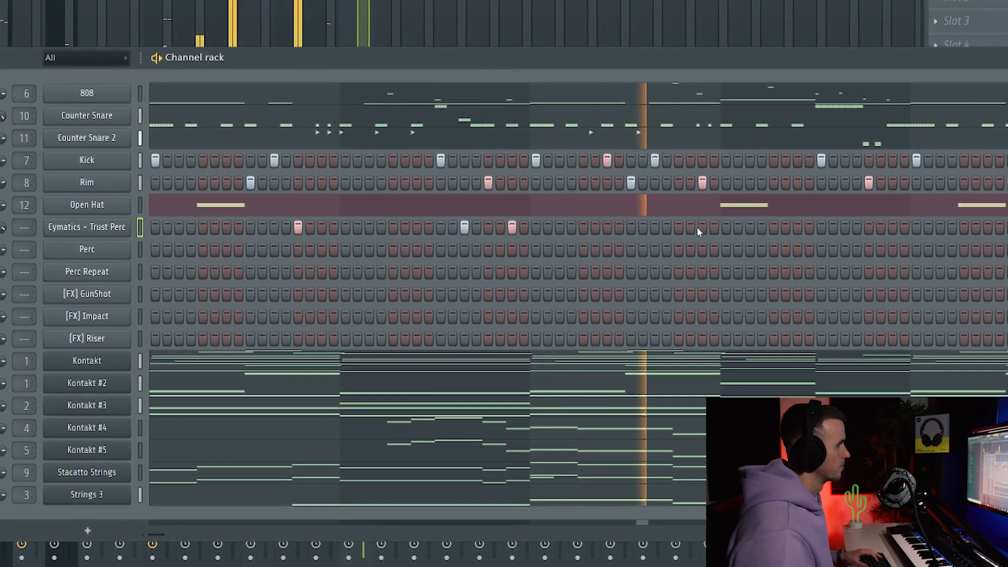
# - Add a Cymatics - Trust Perc hit on step 14 of bar three in the step sequencer
pyautogui.click(701, 231)
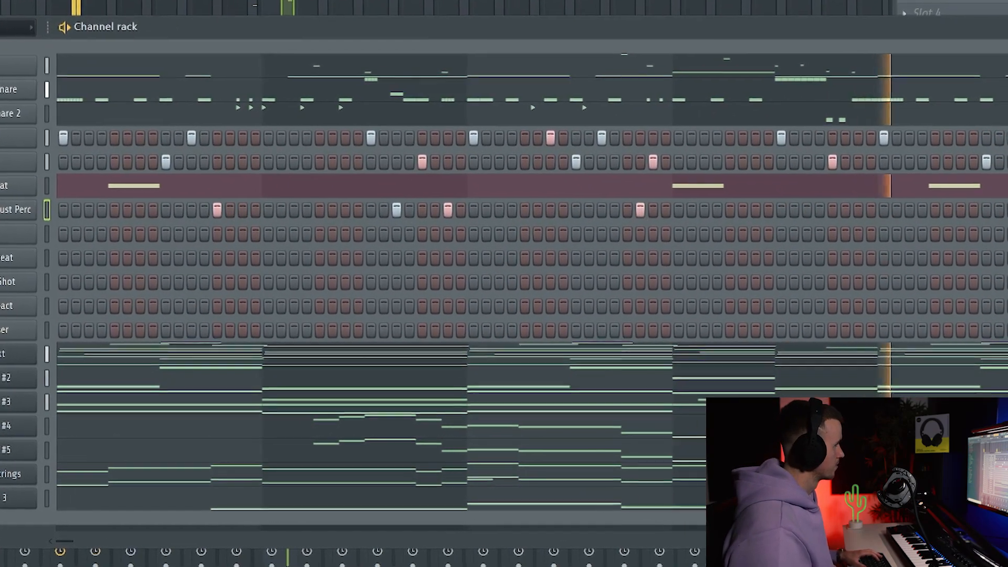
pyautogui.rightClick(662, 216)
pyautogui.press('space')
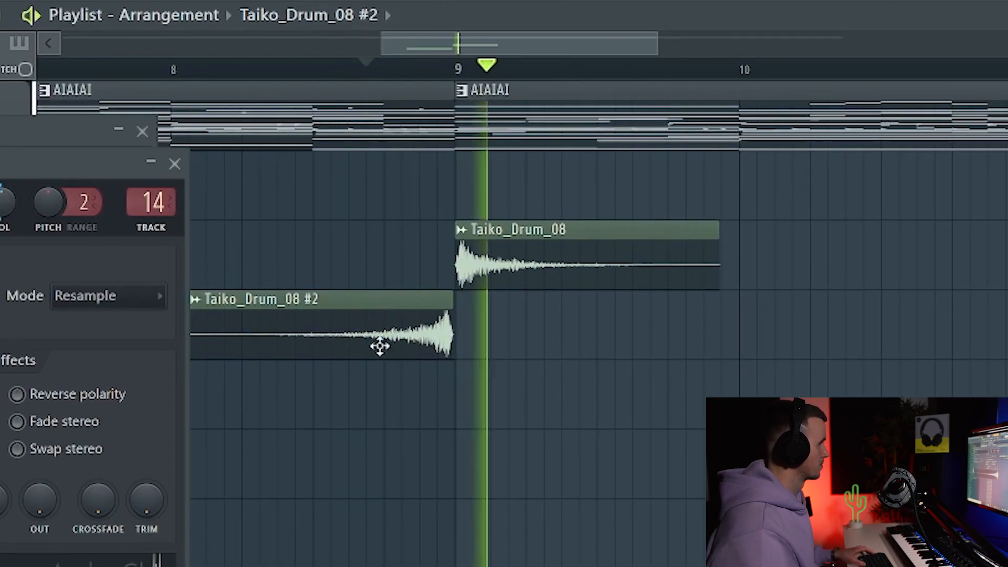
# - Close the clip's settings windows and audition the reversed Taiko_Drum_08 #2 clip leading into the Taiko_Drum_08 hit at bar 9
pyautogui.click(174, 164)
pyautogui.click(142, 132)
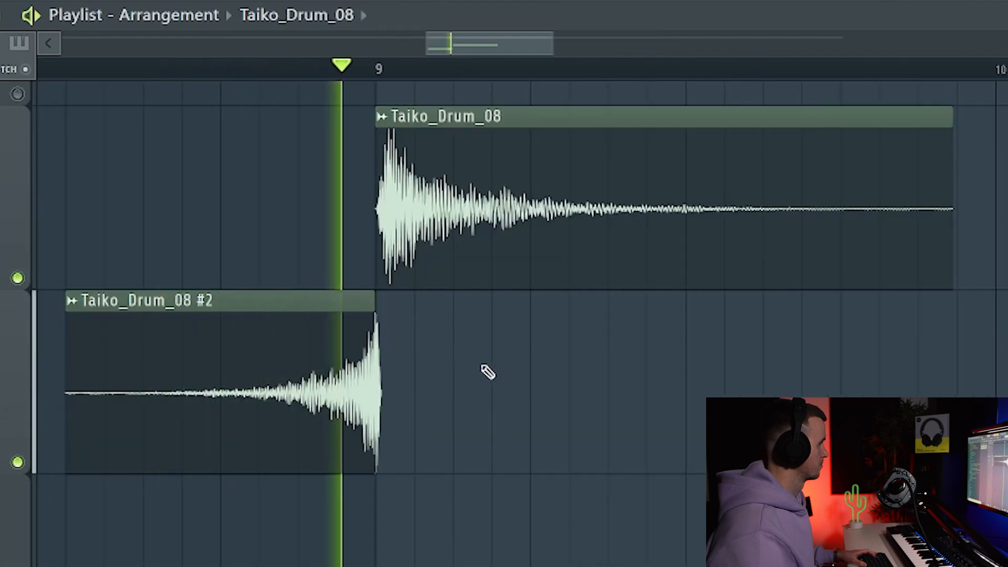
pyautogui.press('space')
pyautogui.press('space')
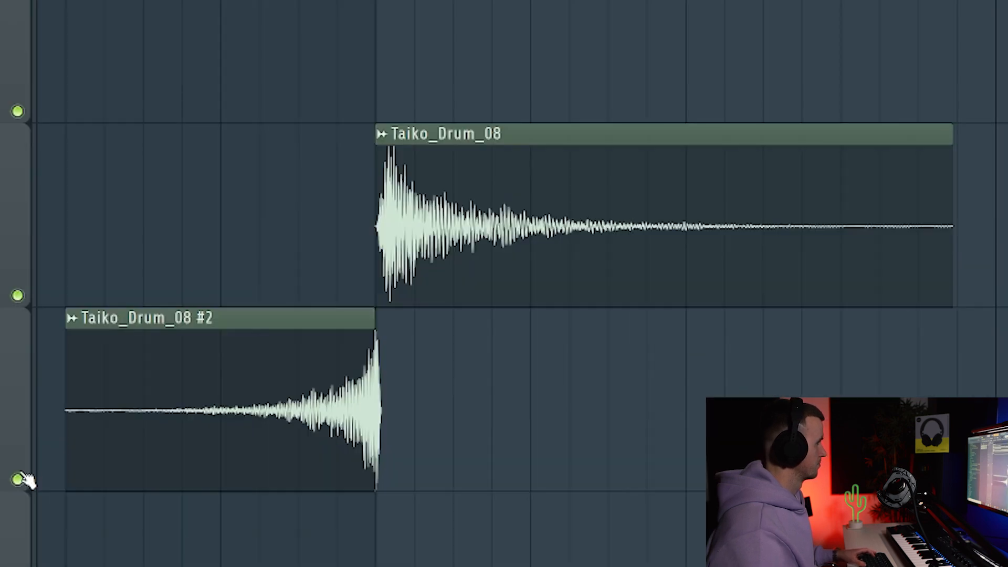
pyautogui.scroll(-3, 337, 354)
pyautogui.press('space')
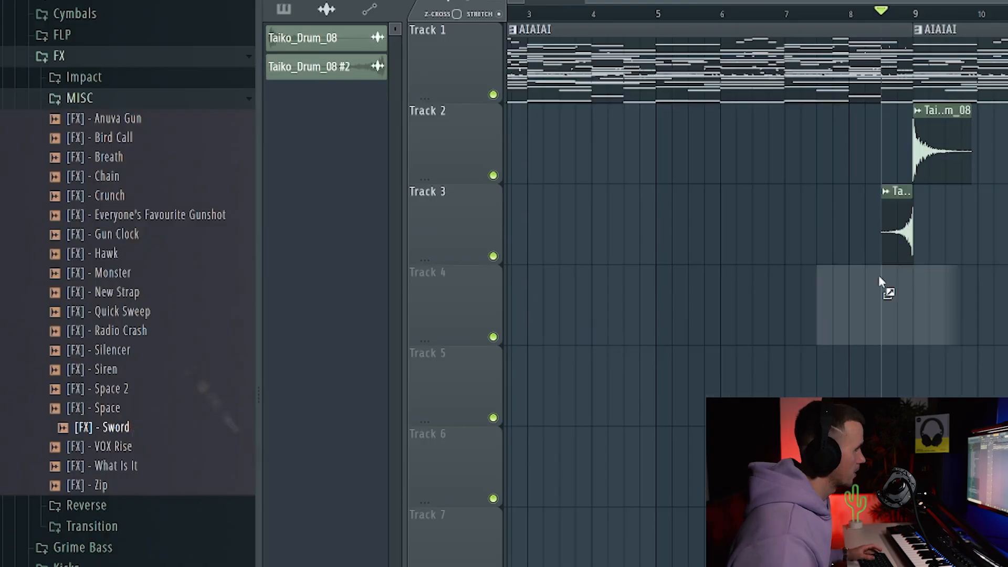
# - Add the [FX] - Sword sample to the playlist on track 3, starting just before bar 17, and listen to the transition
pyautogui.moveTo(885, 285); pyautogui.dragTo(809, 268)
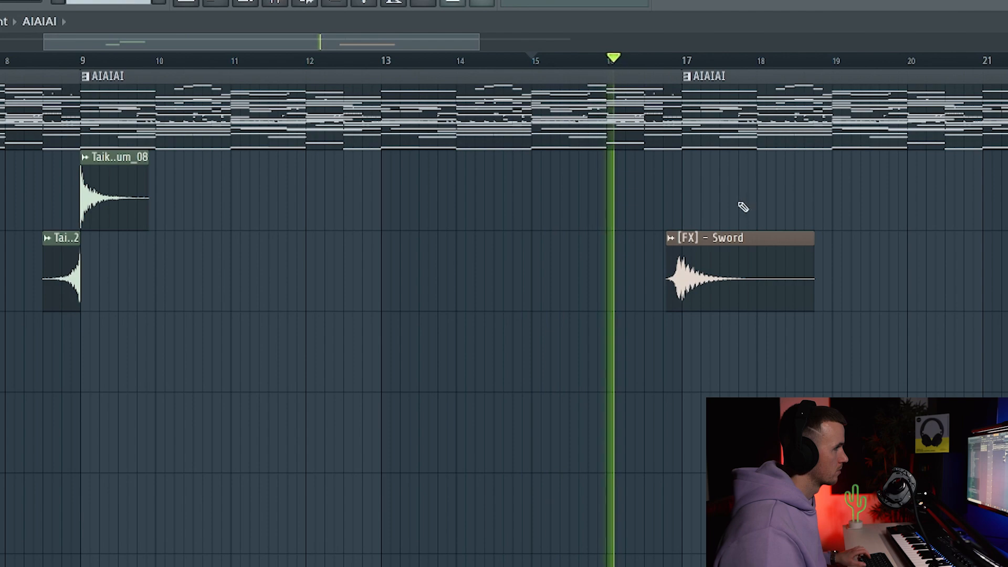
pyautogui.scroll(1, 697, 218)
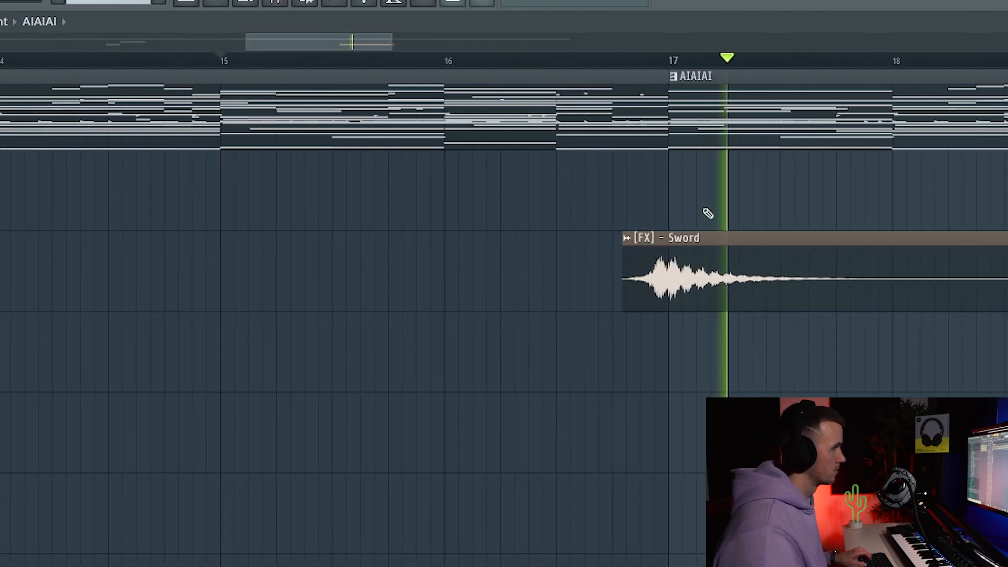
pyautogui.scroll(1, 707, 212)
pyautogui.scroll(-3, 709, 211)
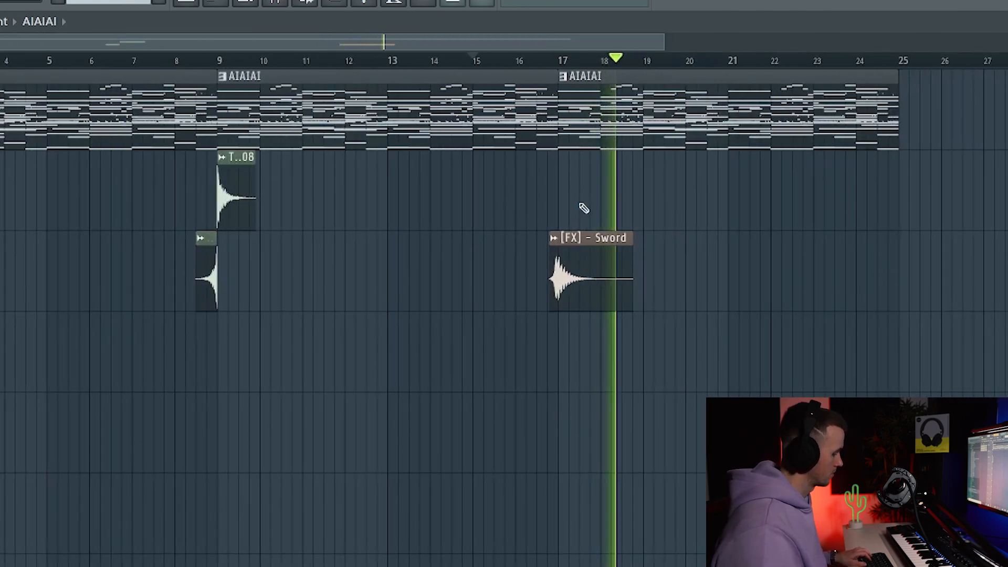
pyautogui.click(583, 235)
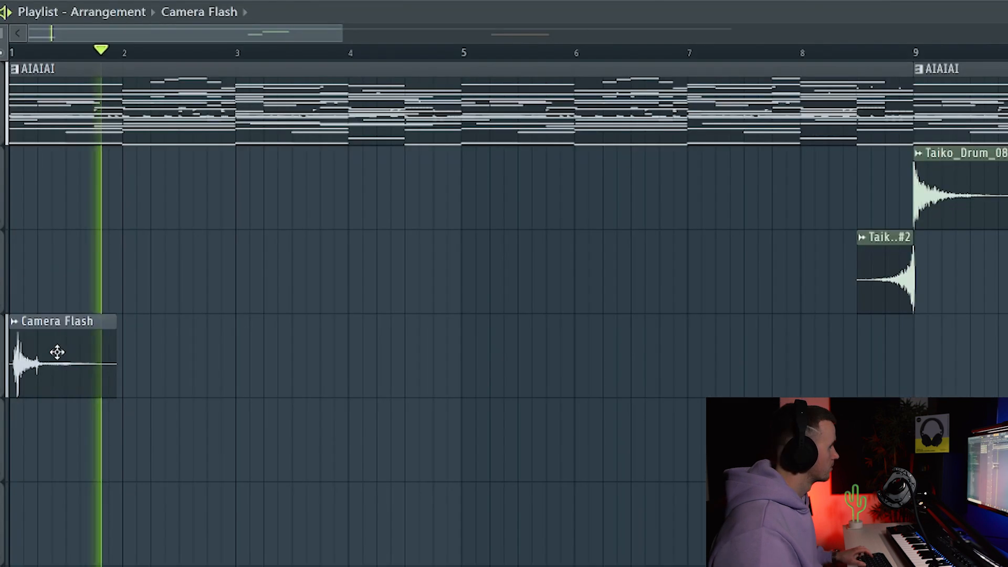
# - Move the Camera Flash clip along track 4 so that its transient begins at bar 5
pyautogui.moveTo(56, 354); pyautogui.dragTo(498, 366)
pyautogui.scroll(6, 498, 366)
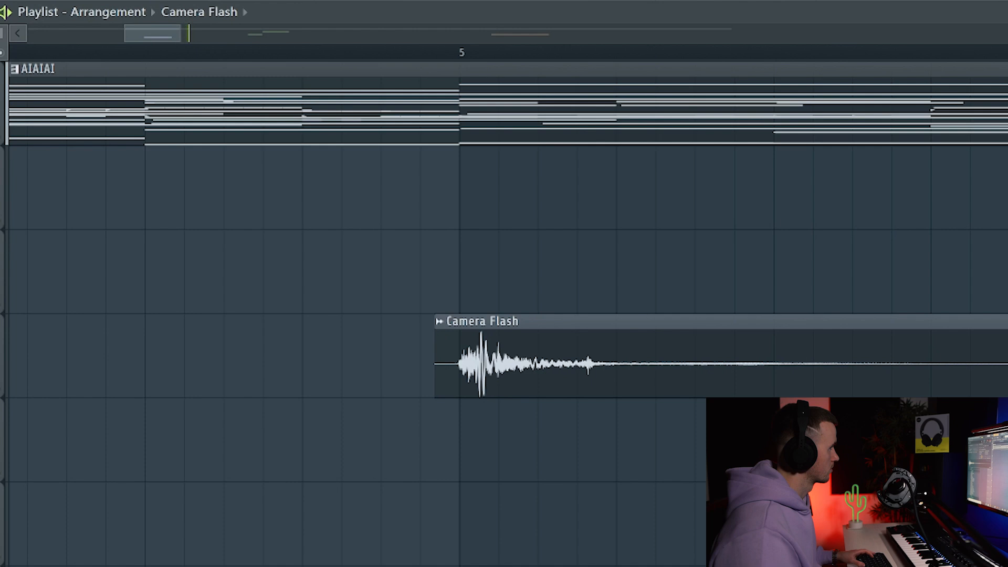
# - Add the CACTUS PERC (2) sample at the start of track 5, normalize it and audition it
pyautogui.moveTo(89, 310); pyautogui.dragTo(407, 284)
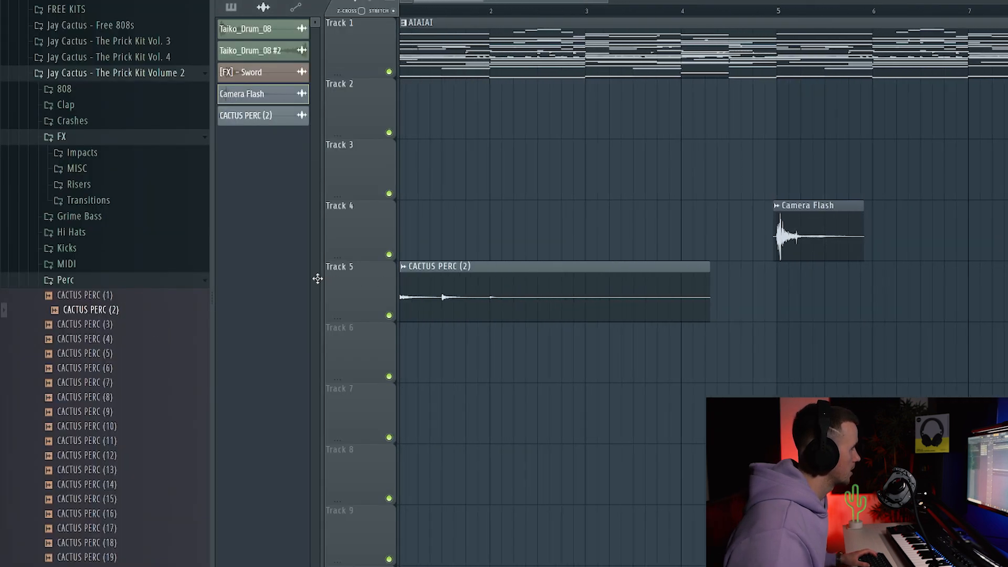
pyautogui.press('space')
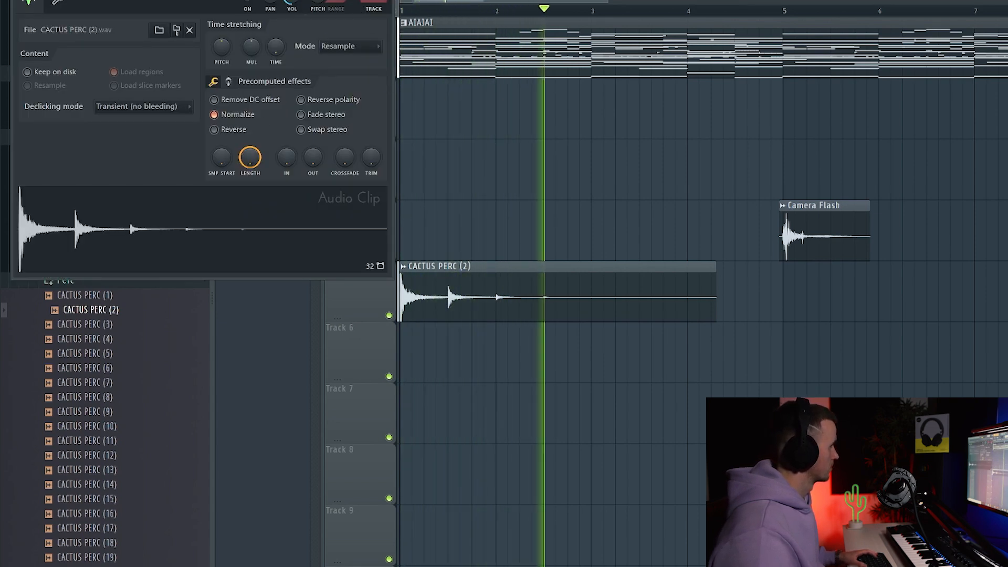
pyautogui.press('Escape')
pyautogui.press('space')
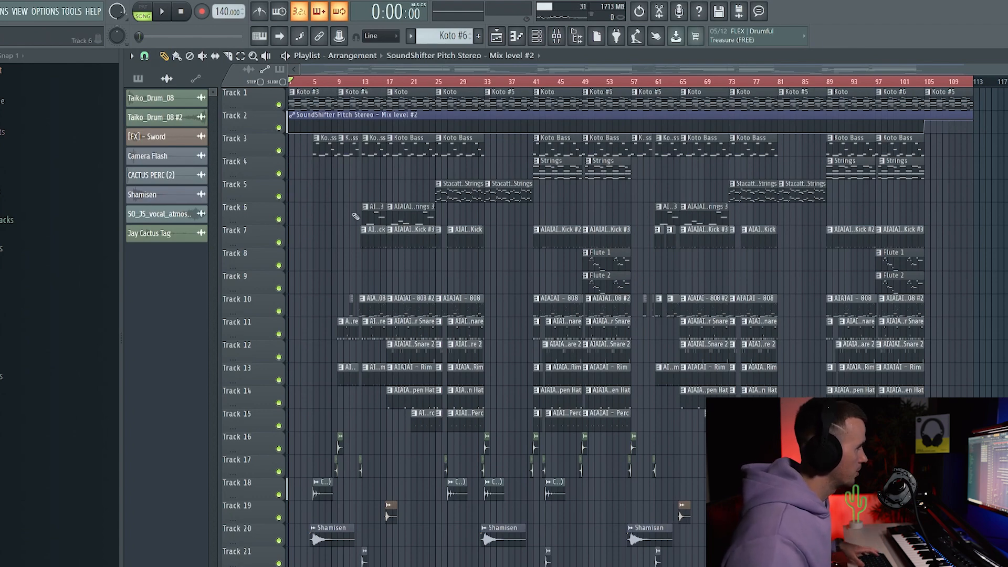
# - Play the arrangement from the start, examine the Koto #3 pattern's notes in the piano roll and return to the playlist
pyautogui.press('space')
pyautogui.keyDown('ctrl'); pyautogui.scroll(5, 333, 91); pyautogui.keyUp('ctrl')
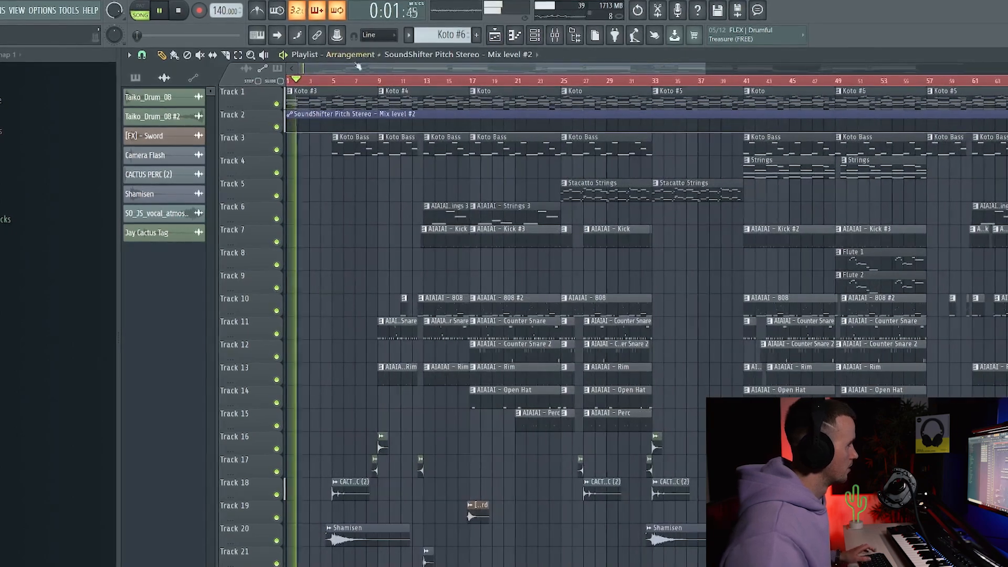
pyautogui.doubleClick(329, 90)
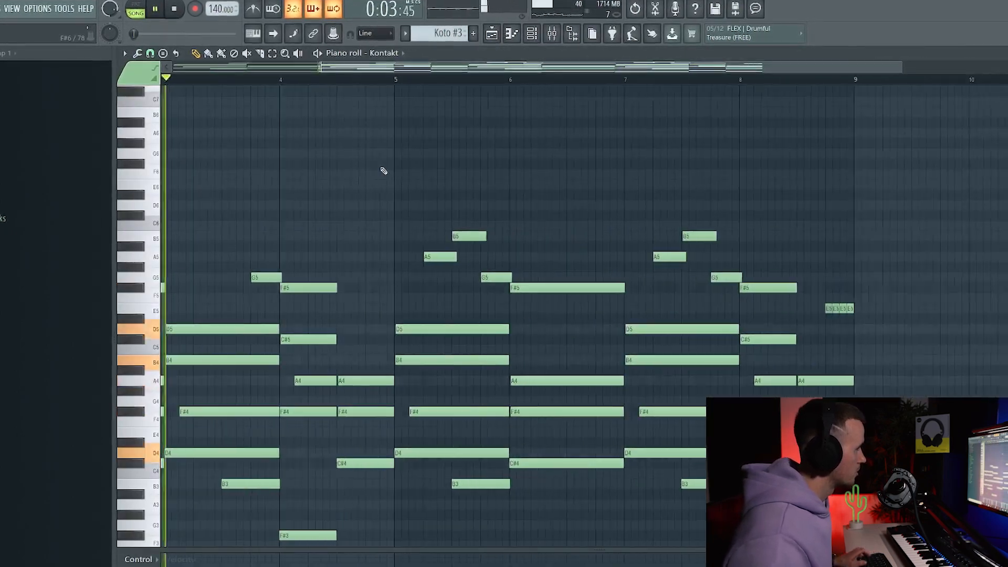
pyautogui.click(491, 32)
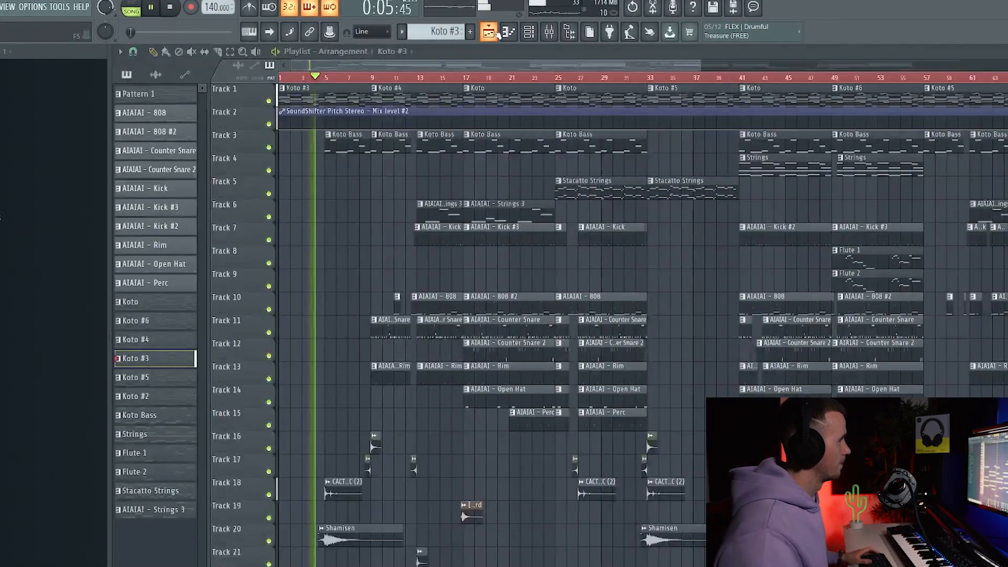